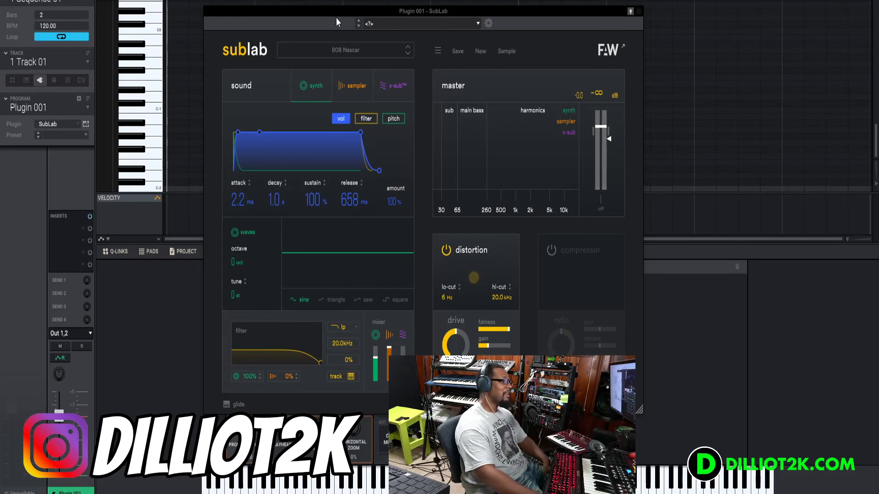
# Step: Look over the synth, sampler and x-sub sections of the 808 Nascar sound
pyautogui.moveTo(348, 12); pyautogui.dragTo(332, 8)
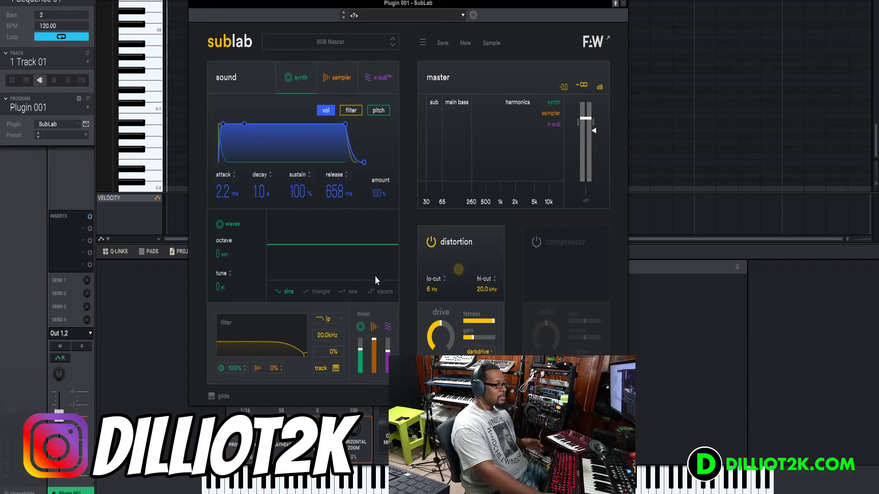
pyautogui.click(338, 79)
pyautogui.click(377, 79)
pyautogui.click(300, 81)
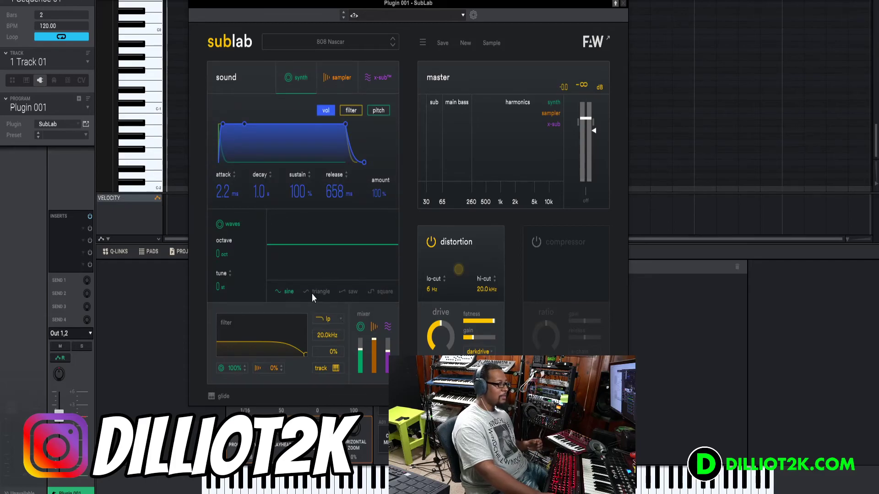
pyautogui.click(340, 77)
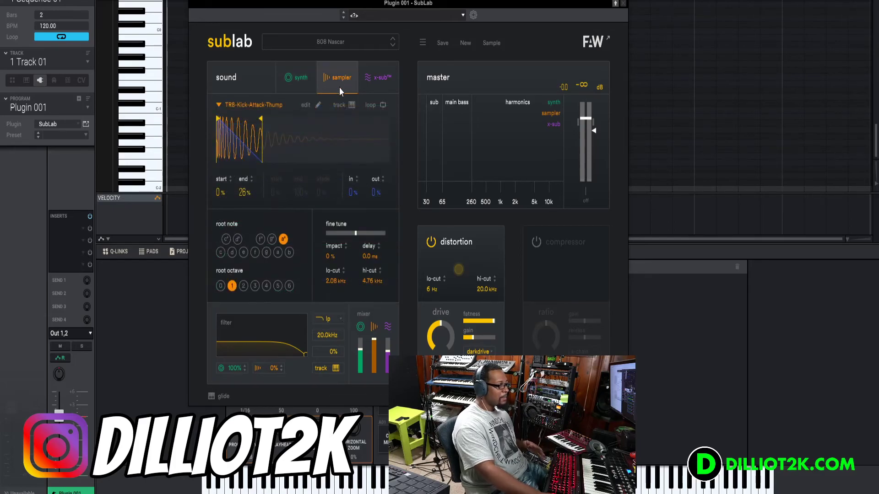
pyautogui.click(379, 83)
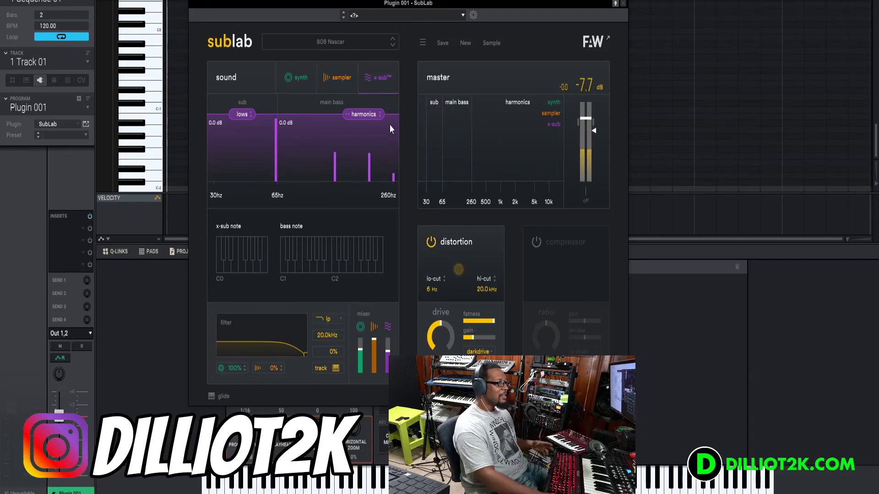
pyautogui.click(299, 77)
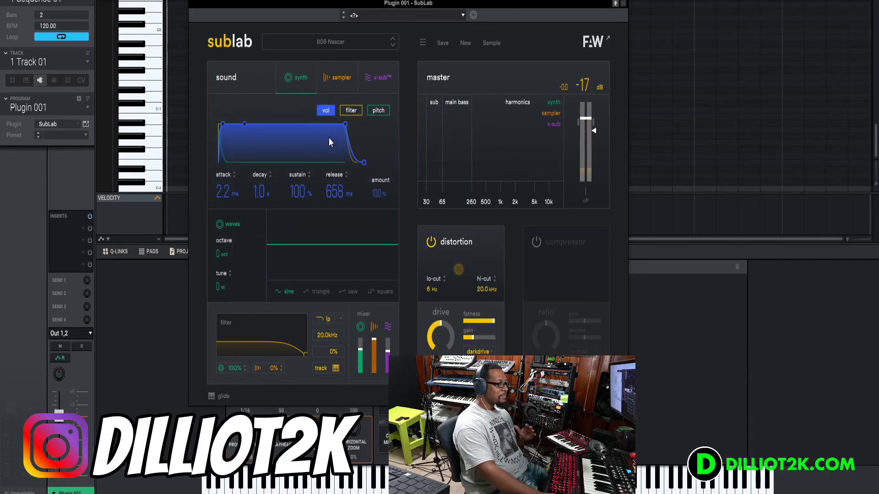
# Step: Audition the 11th Dimension preset against 808 Nascar and return to 808 Nascar
pyautogui.click(356, 43)
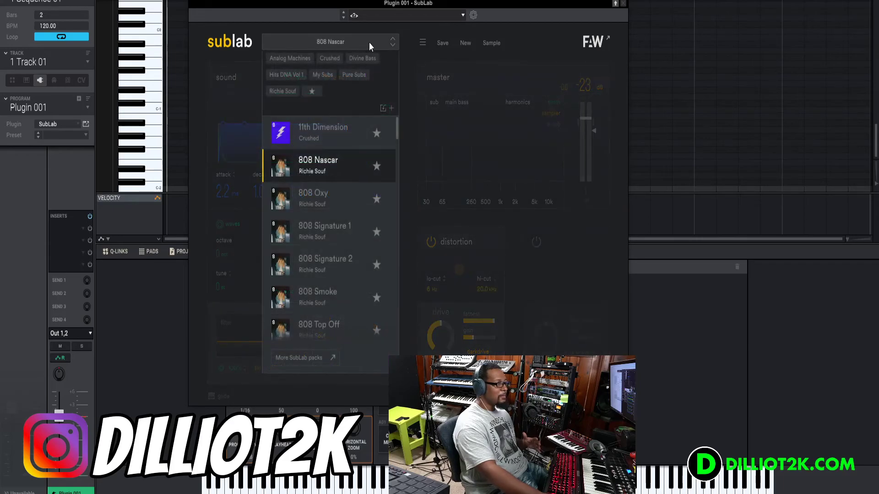
pyautogui.click(391, 40)
pyautogui.click(391, 40)
pyautogui.click(391, 46)
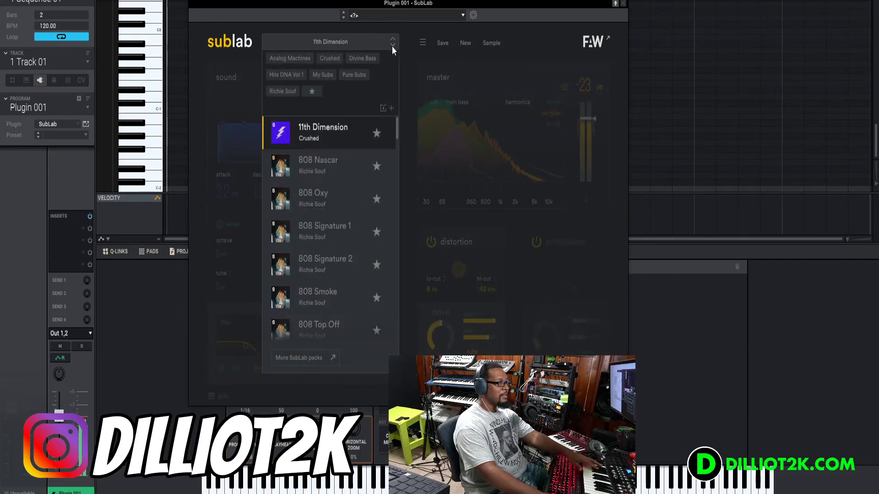
pyautogui.click(392, 46)
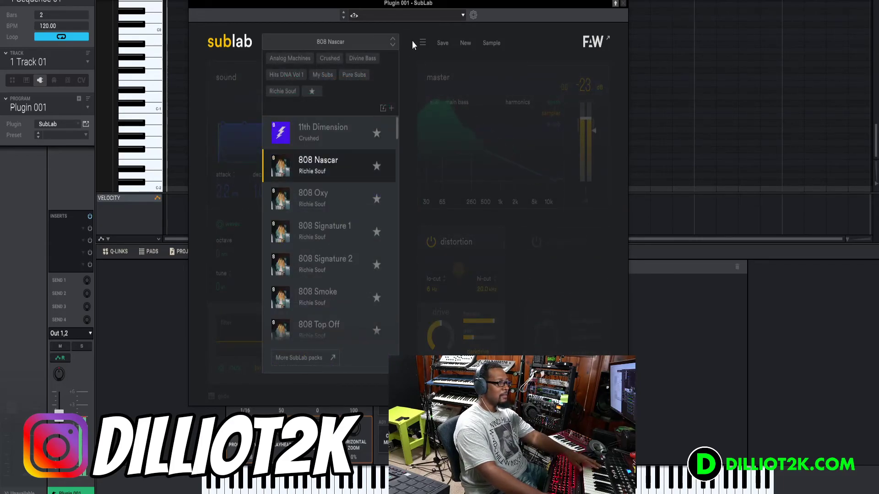
pyautogui.click(392, 39)
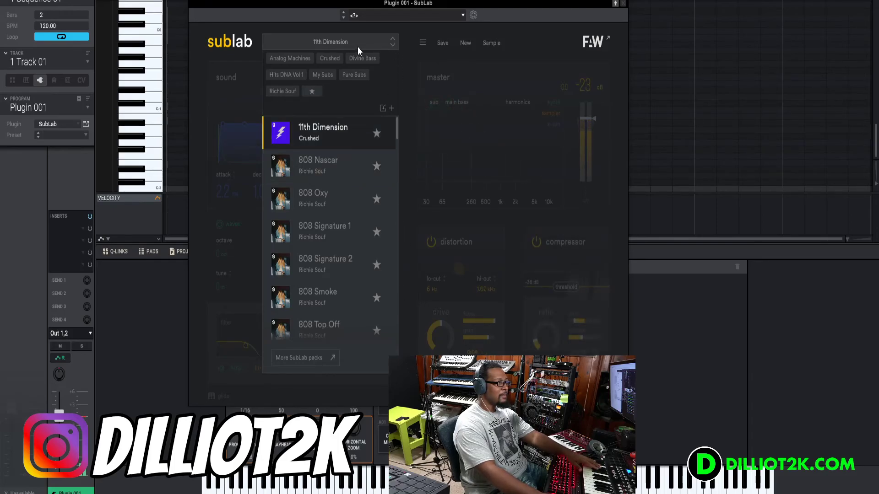
pyautogui.click(393, 40)
pyautogui.click(392, 45)
pyautogui.click(393, 45)
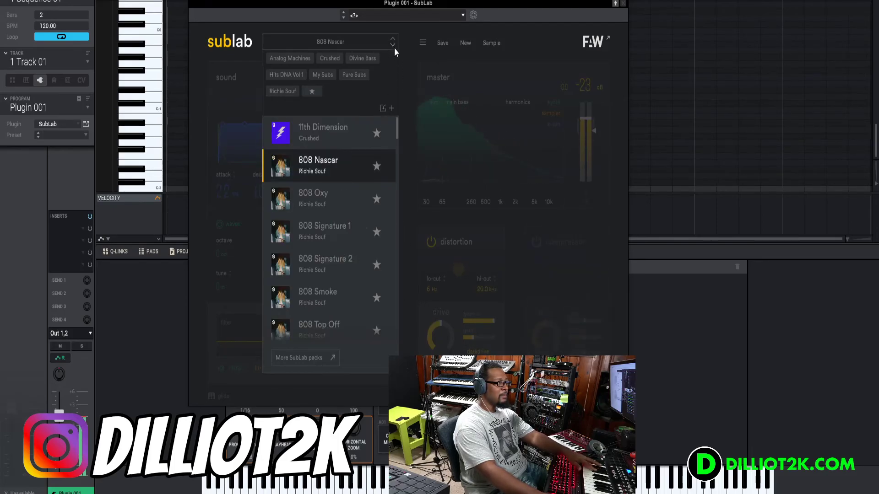
pyautogui.click(204, 382)
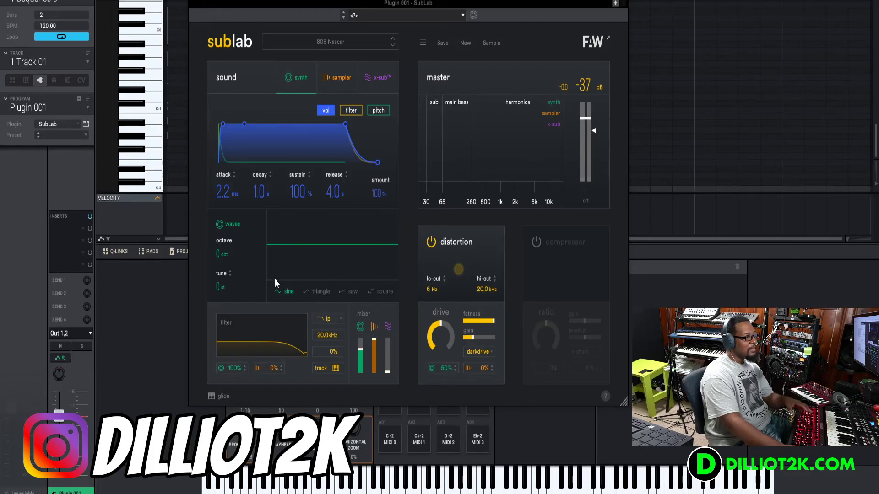
# Step: Mute the sampler and x-sub sources in the mixer so that only the synth plays, and show the synth section
pyautogui.click(380, 328)
pyautogui.click(383, 329)
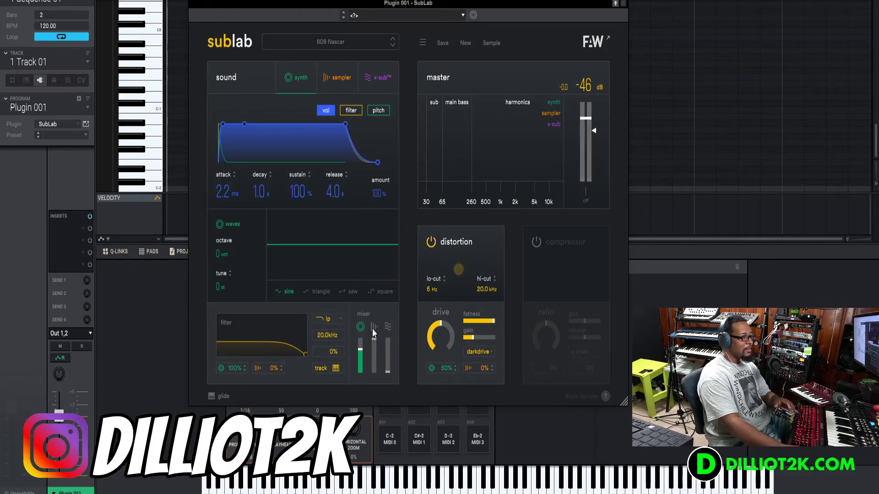
pyautogui.click(305, 86)
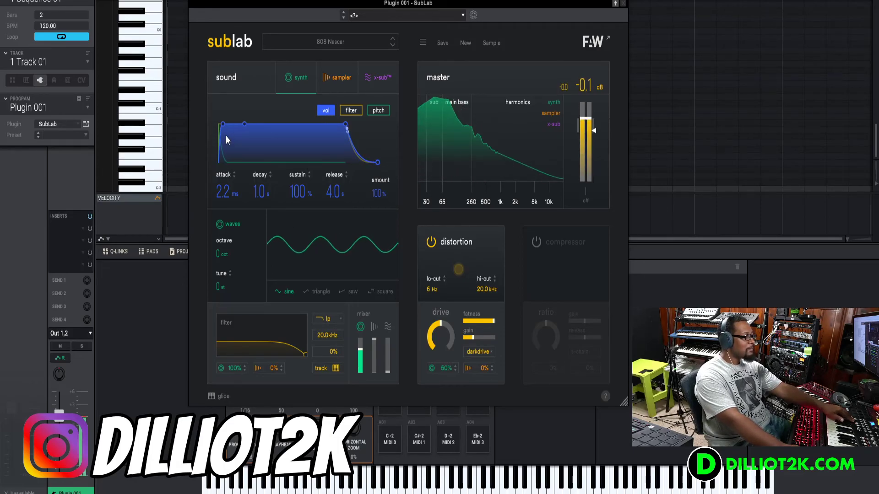
# Step: Set the synth pitch envelope's decay to 581 ms, and try the oscillator at octave 2 before restoring it to 0
pyautogui.click(359, 110)
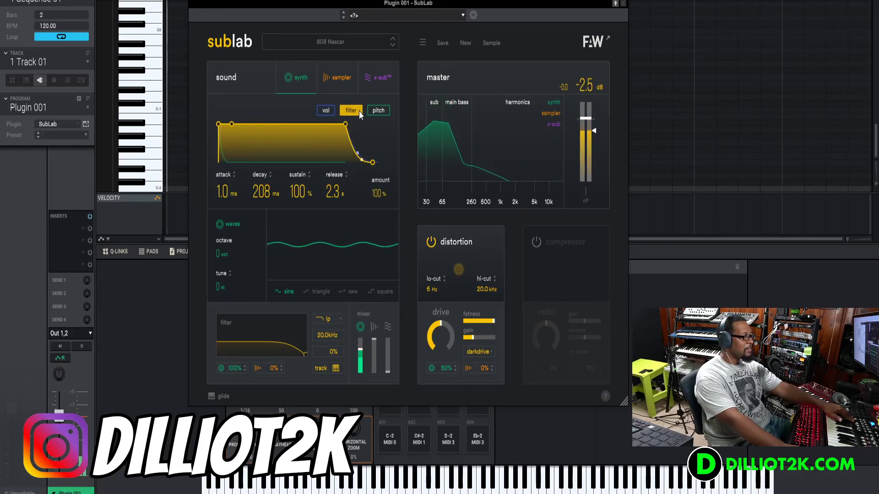
pyautogui.click(377, 110)
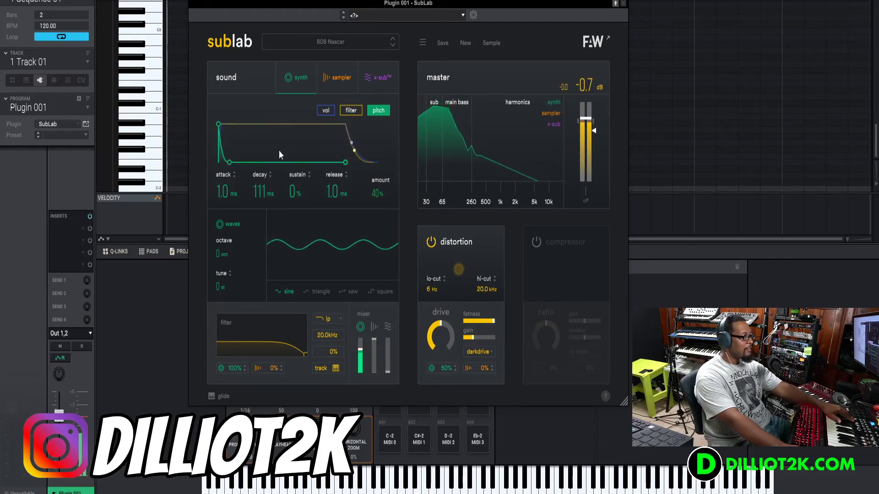
pyautogui.moveTo(261, 192)
pyautogui.mouseDown()
pyautogui.moveTo(270, 135)
pyautogui.moveTo(269, 180)
pyautogui.mouseUp()
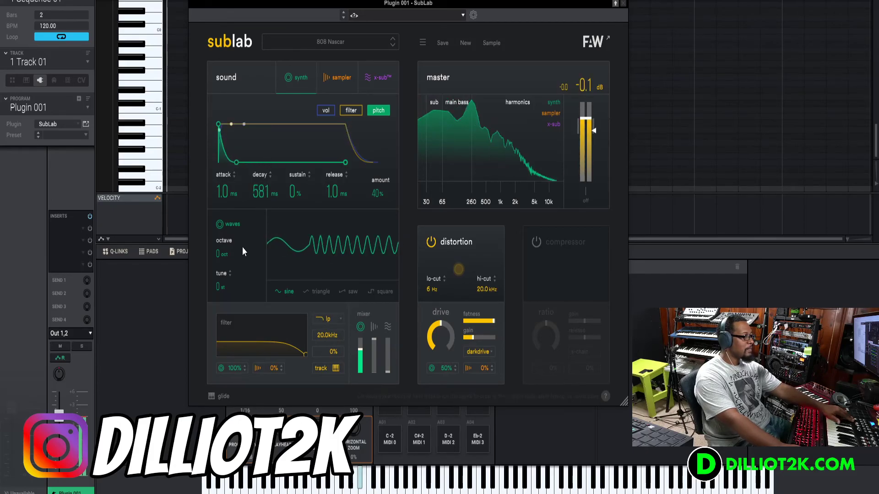
pyautogui.moveTo(224, 254); pyautogui.dragTo(223, 204)
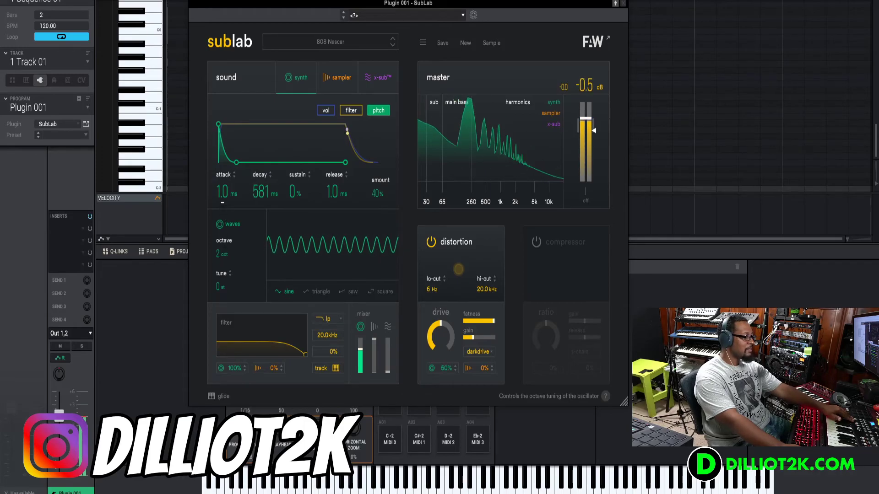
pyautogui.moveTo(219, 254); pyautogui.dragTo(218, 274)
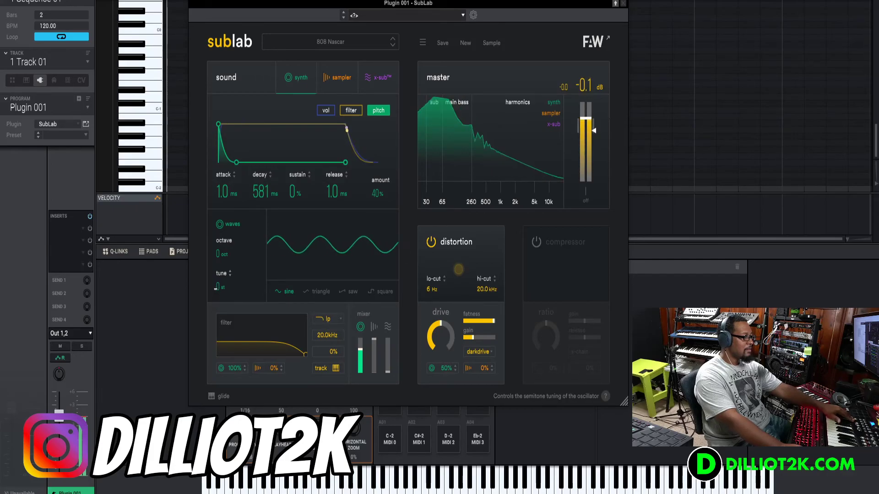
# Step: Set the release of the synth's volume envelope to 960 ms
pyautogui.click(326, 111)
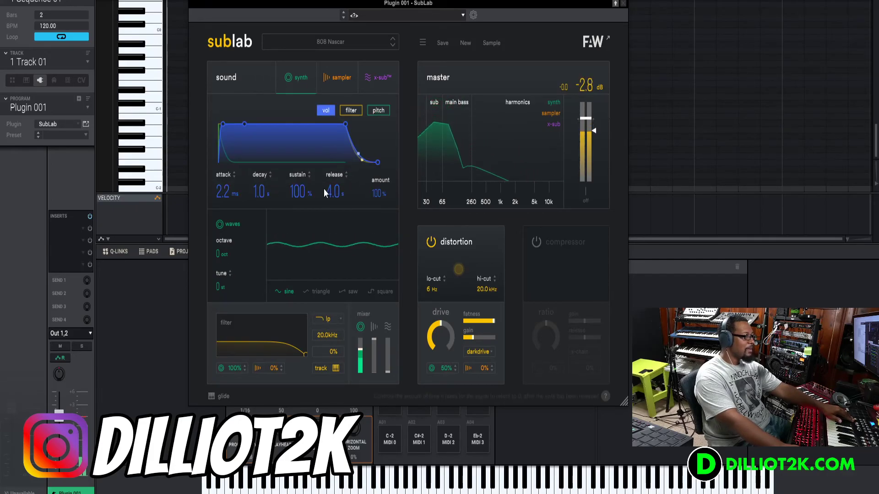
pyautogui.moveTo(332, 191); pyautogui.dragTo(331, 213)
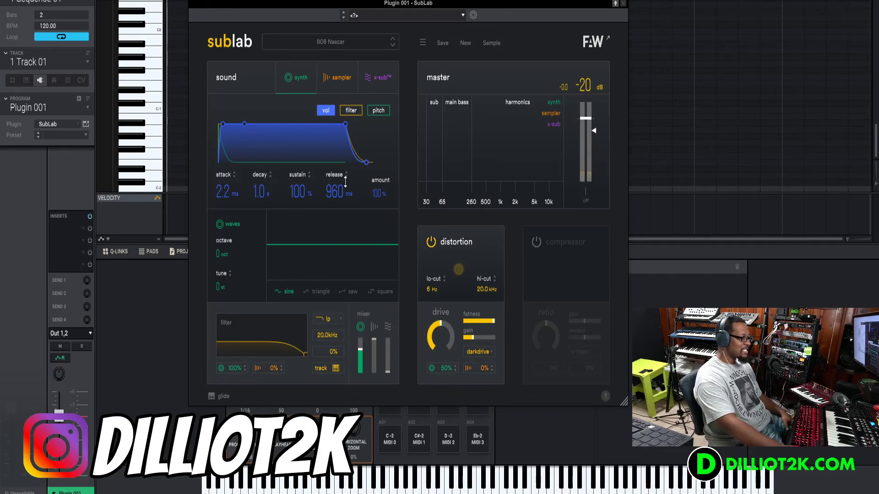
# Step: Raise the x-sub level in the mixer and lengthen the release of the synth's volume envelope
pyautogui.click(335, 79)
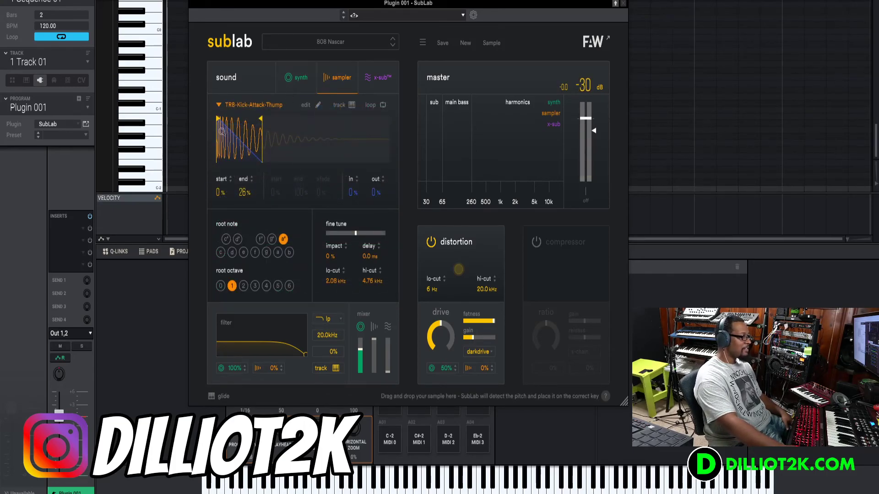
pyautogui.click(372, 77)
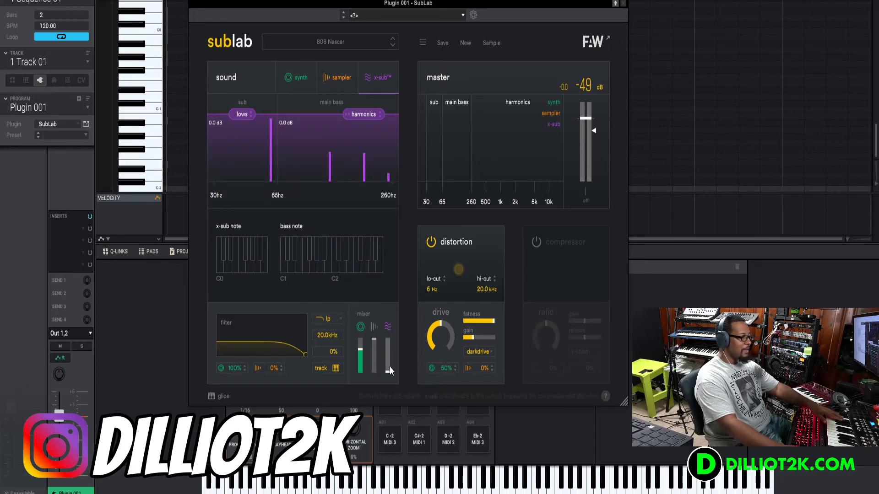
pyautogui.moveTo(389, 366); pyautogui.dragTo(388, 348)
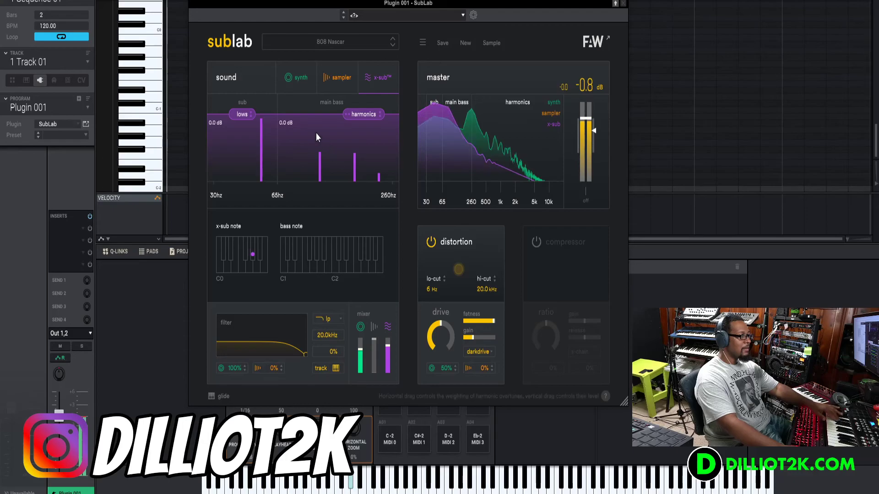
pyautogui.click(297, 77)
pyautogui.moveTo(336, 191)
pyautogui.mouseDown()
pyautogui.moveTo(335, 148)
pyautogui.moveTo(335, 175)
pyautogui.mouseUp()
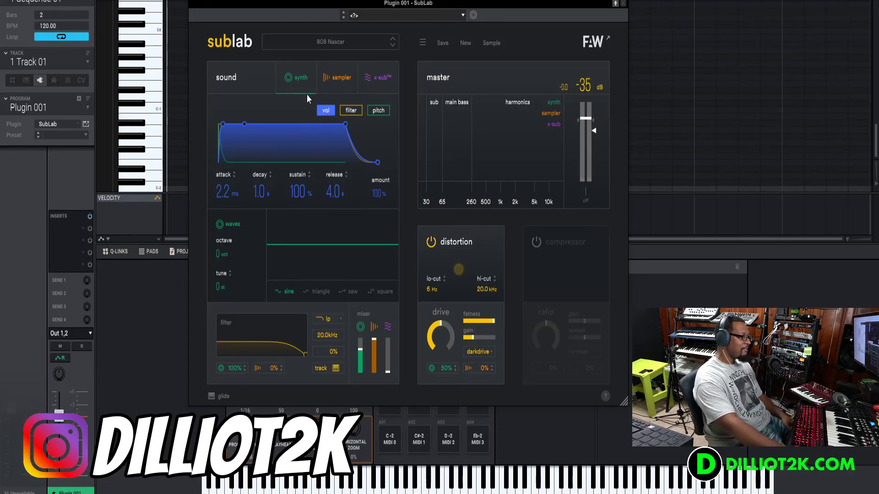
# Step: Compare the sampler, x-sub and synth sections of the reloaded 808 Nascar preset
pyautogui.click(340, 83)
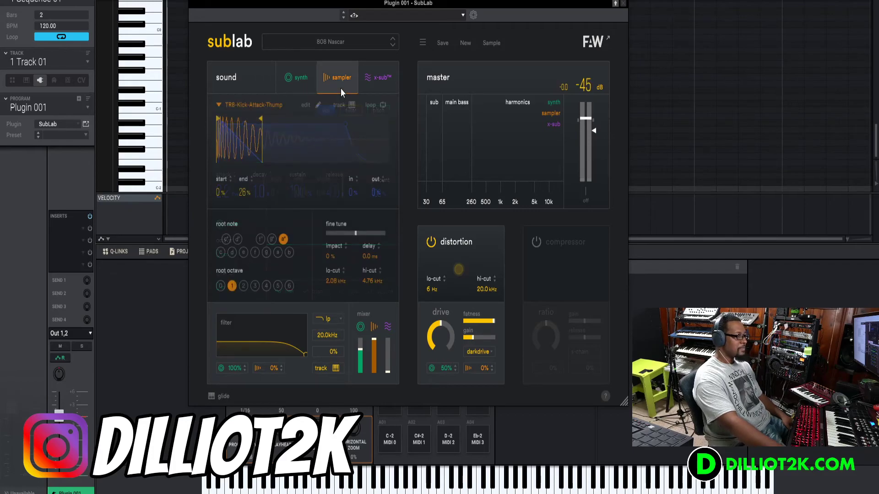
pyautogui.click(321, 79)
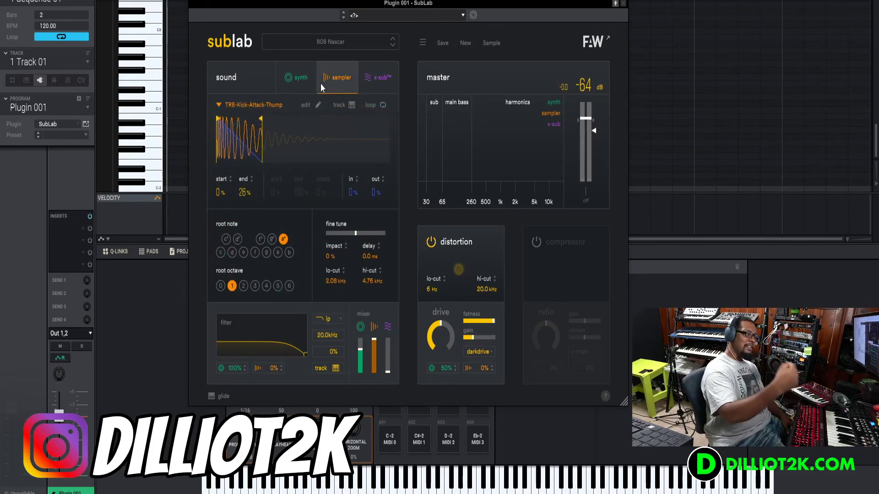
pyautogui.click(363, 77)
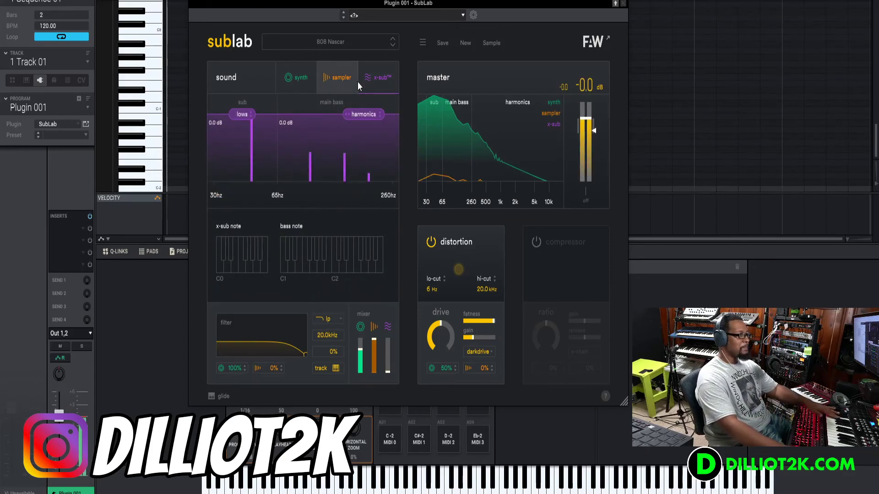
pyautogui.click(304, 81)
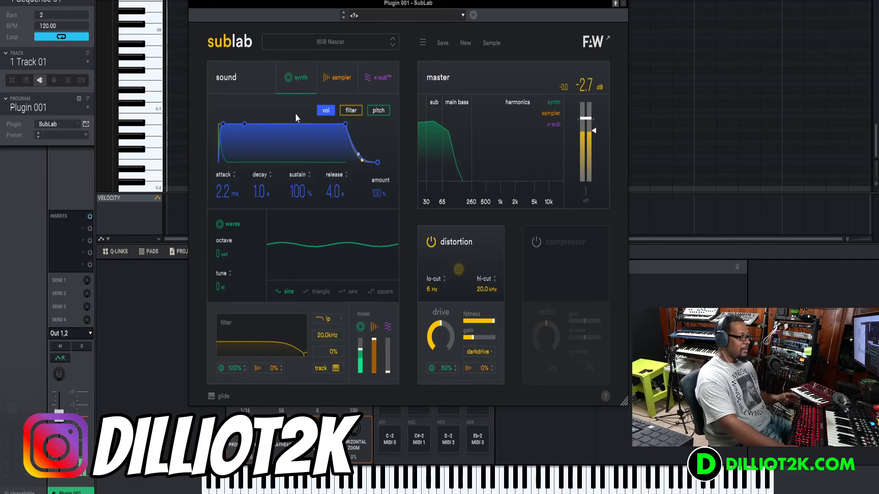
# Step: Set the sampler's lo-cut to 67 Hz, and lower the synth level in the mixer with the synth muted
pyautogui.click(334, 85)
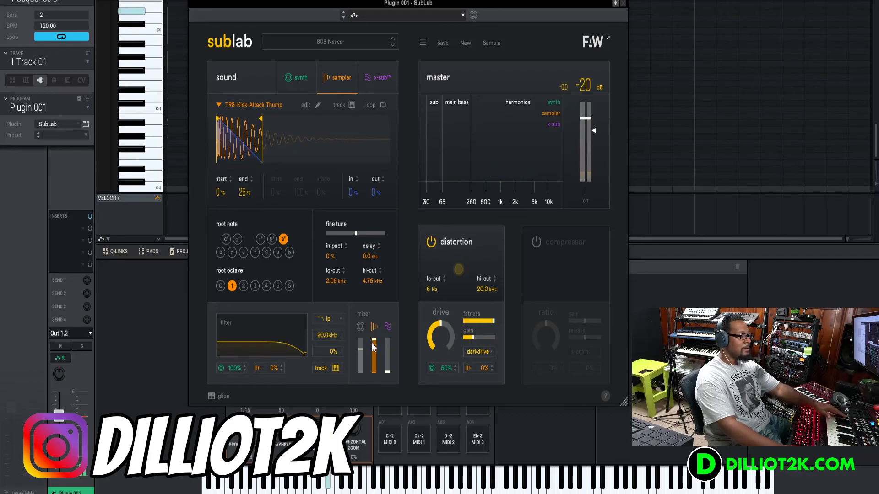
pyautogui.moveTo(334, 281); pyautogui.dragTo(329, 298)
pyautogui.moveTo(329, 329); pyautogui.dragTo(330, 333)
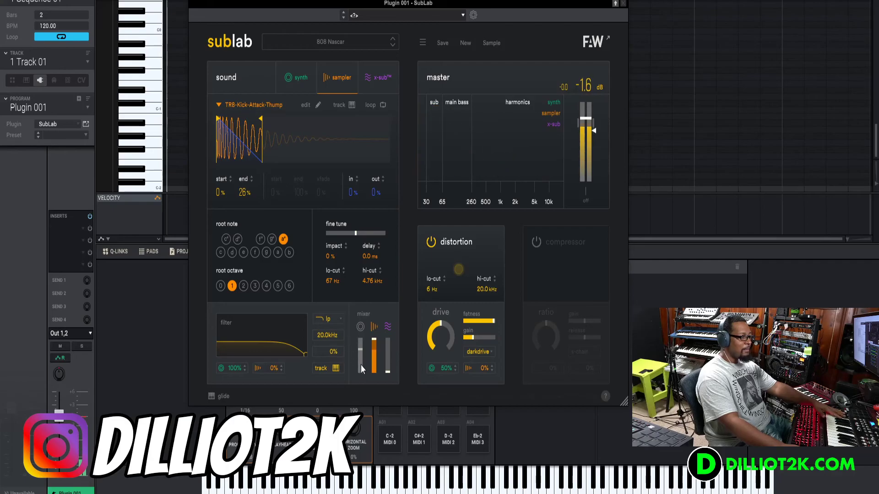
pyautogui.moveTo(359, 371)
pyautogui.mouseDown()
pyautogui.moveTo(358, 338)
pyautogui.moveTo(364, 376)
pyautogui.moveTo(365, 369)
pyautogui.mouseUp()
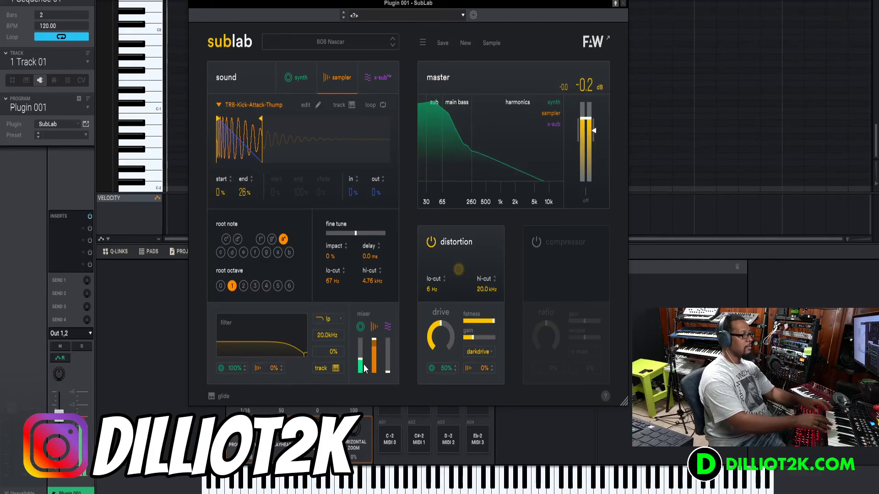
pyautogui.click(361, 331)
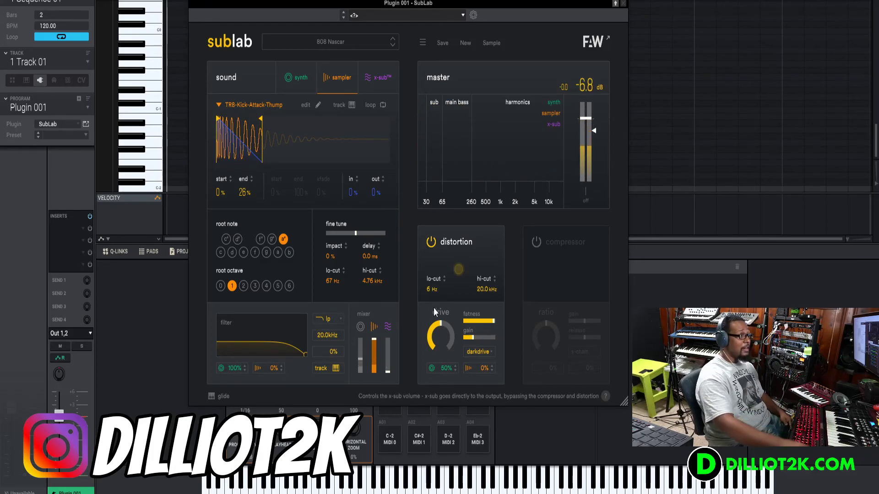
# Step: Delete the TR8-Kick-Attack-Thump sample through its edit dialog and reload the 808 Nascar preset
pyautogui.click(318, 105)
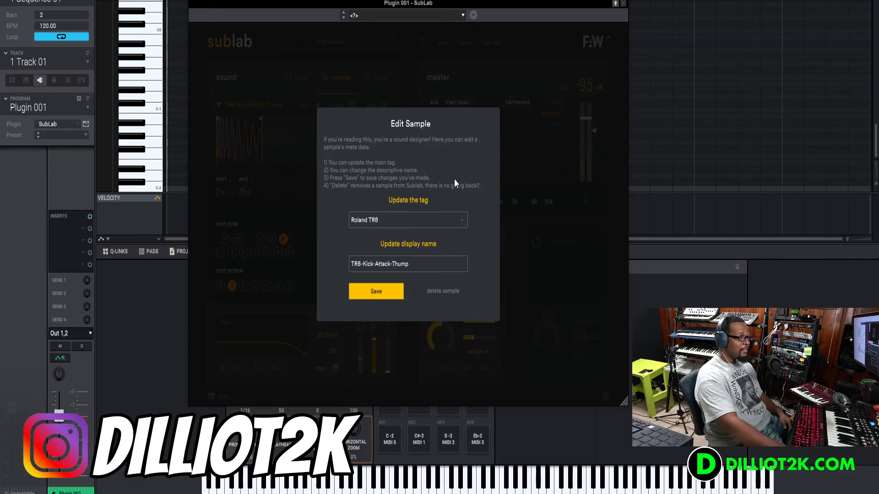
pyautogui.click(435, 288)
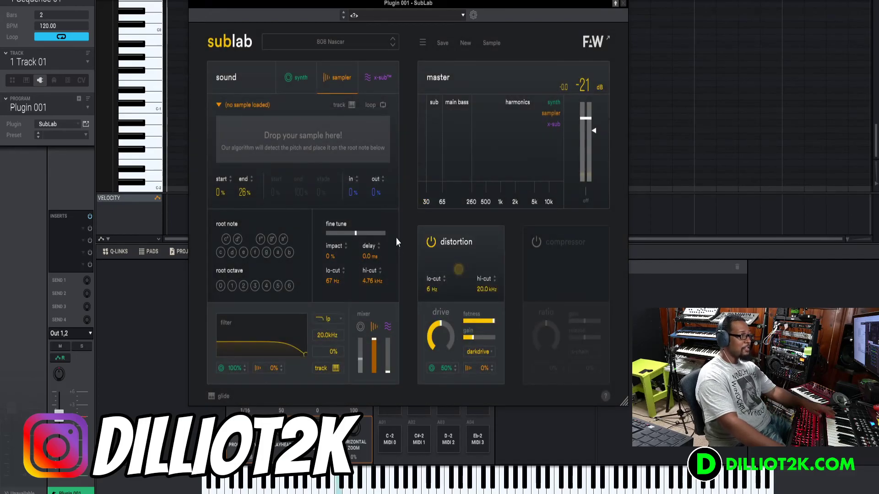
pyautogui.click(393, 46)
pyautogui.click(393, 38)
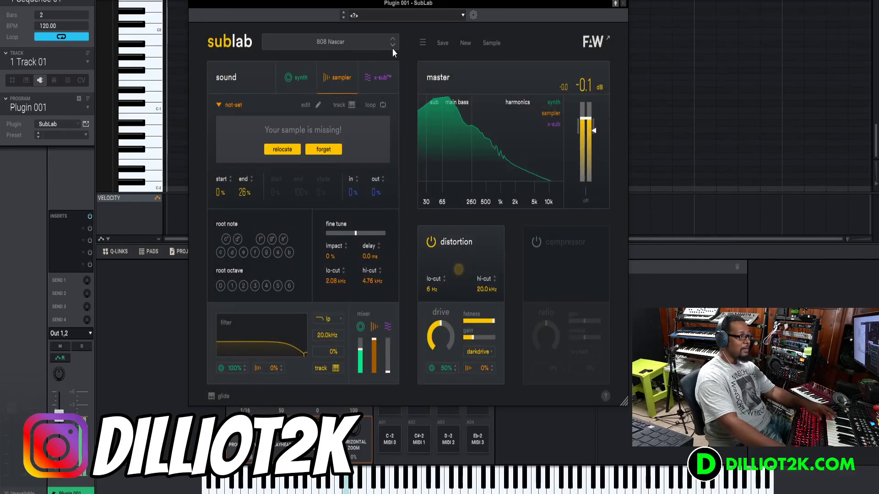
# Step: Audition the neighbouring 808 Oxy preset and return to the 808 Nascar preset
pyautogui.click(393, 47)
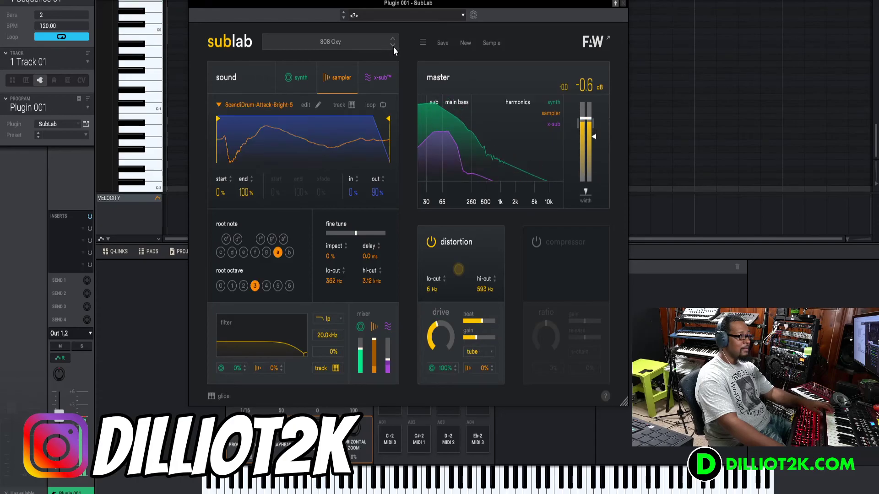
pyautogui.click(394, 37)
pyautogui.click(391, 46)
pyautogui.click(391, 46)
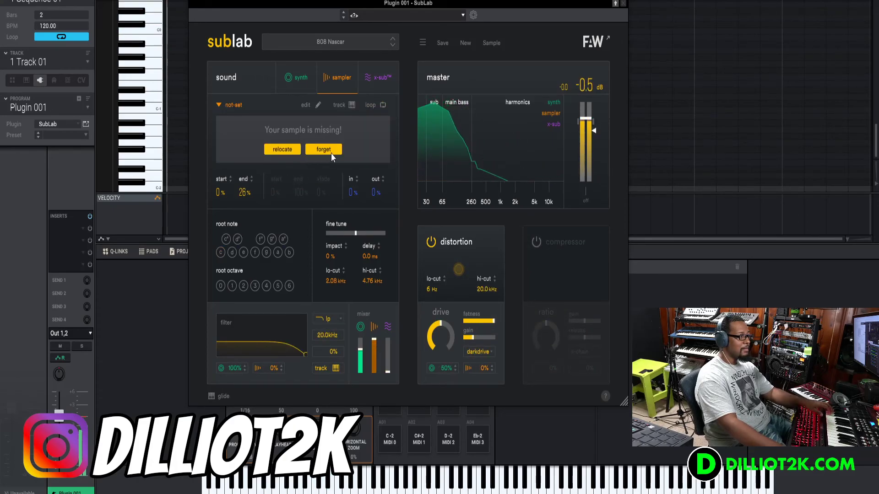
# Step: Forget the missing sample in 808 Nascar, step through the presets up to 808 Signature 2, and reload 808 Nascar
pyautogui.click(331, 153)
pyautogui.click(392, 45)
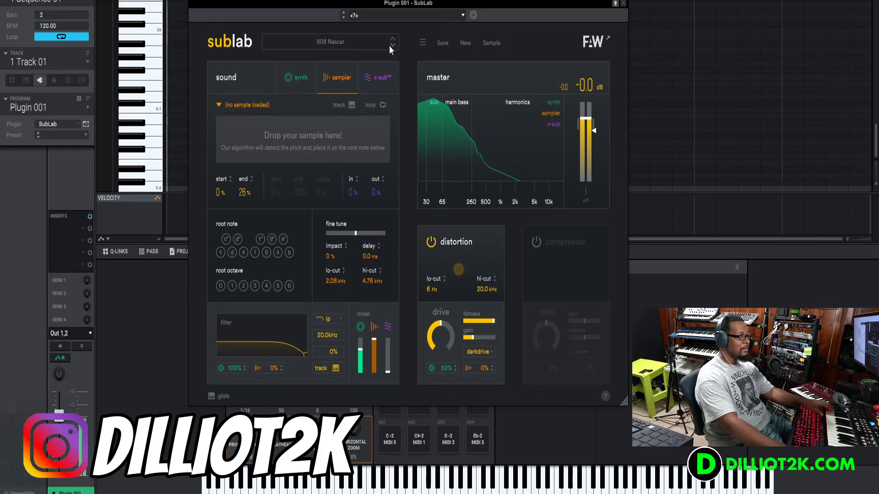
pyautogui.click(393, 47)
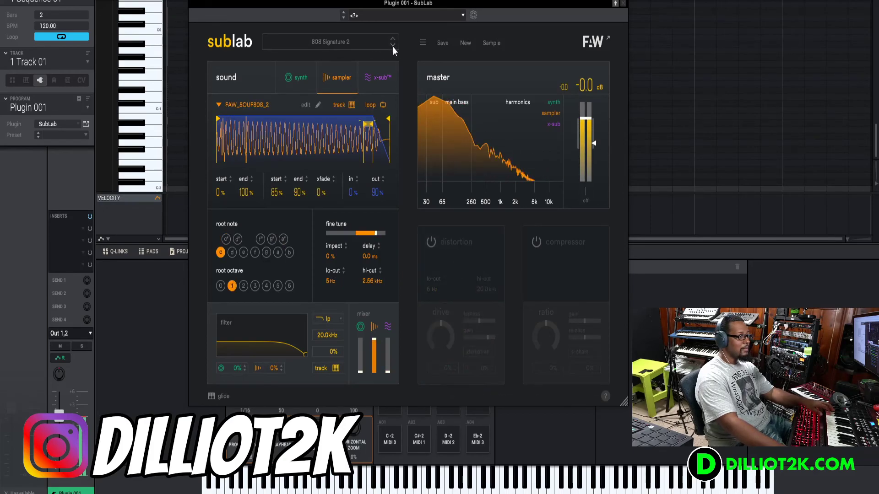
pyautogui.click(394, 38)
pyautogui.click(394, 38)
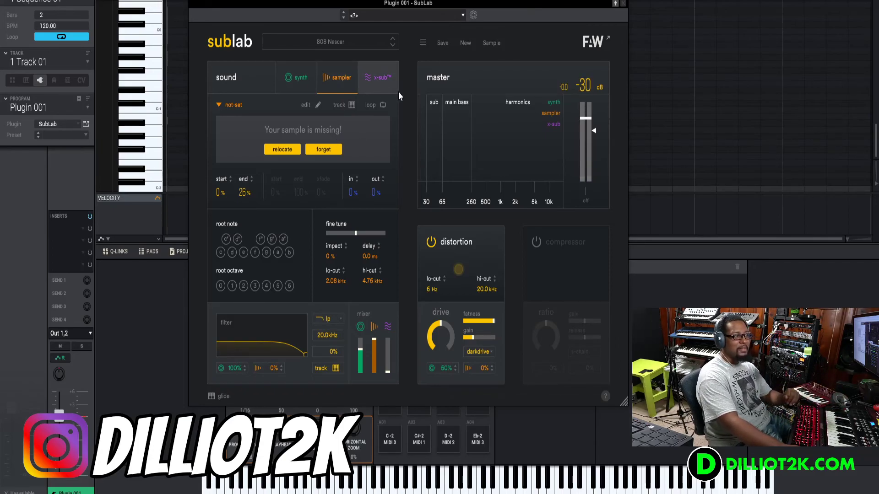
# Step: Go back to the 11th Dimension preset and step forward through the presets to load Can You Go Low
pyautogui.click(362, 45)
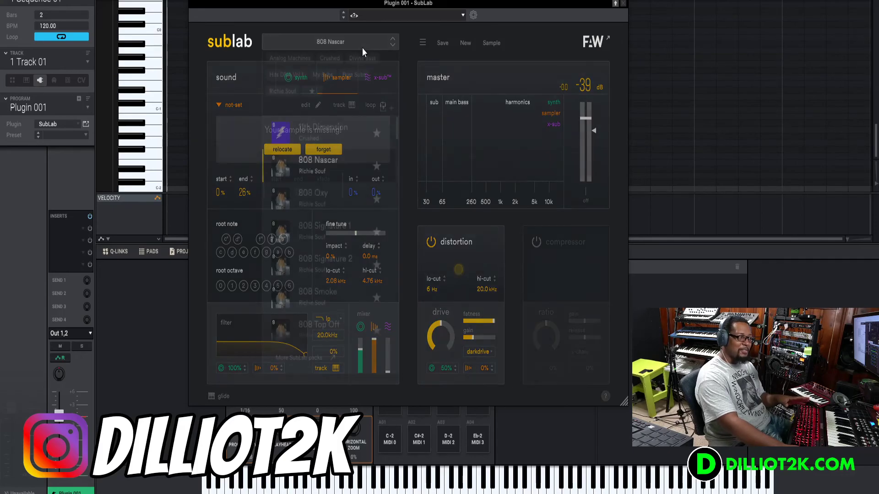
pyautogui.click(393, 39)
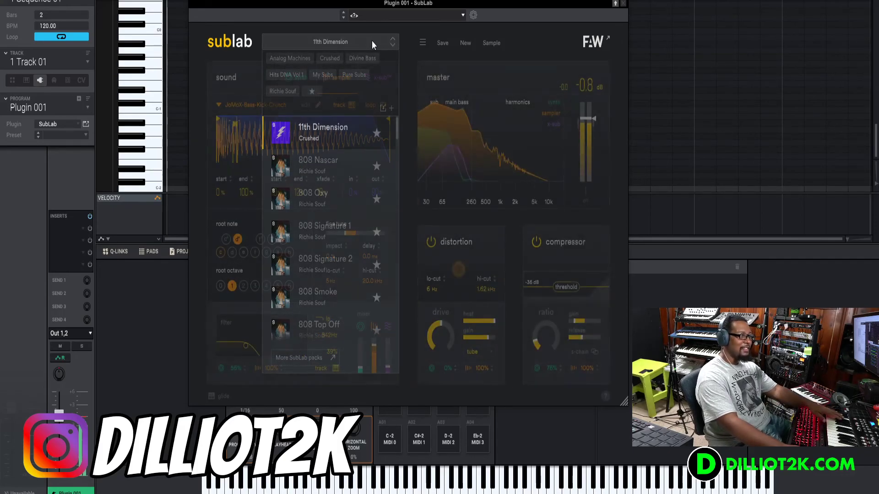
pyautogui.click(371, 40)
pyautogui.click(392, 45)
pyautogui.click(392, 46)
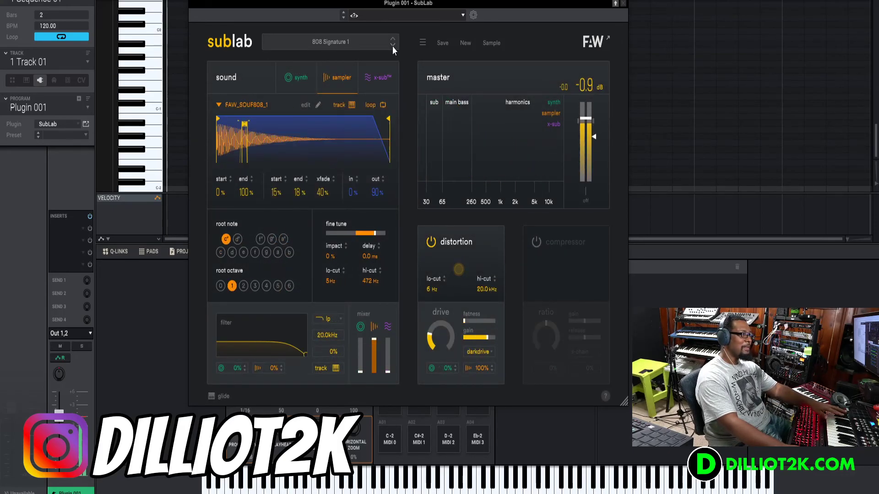
pyautogui.click(392, 45)
pyautogui.click(392, 45)
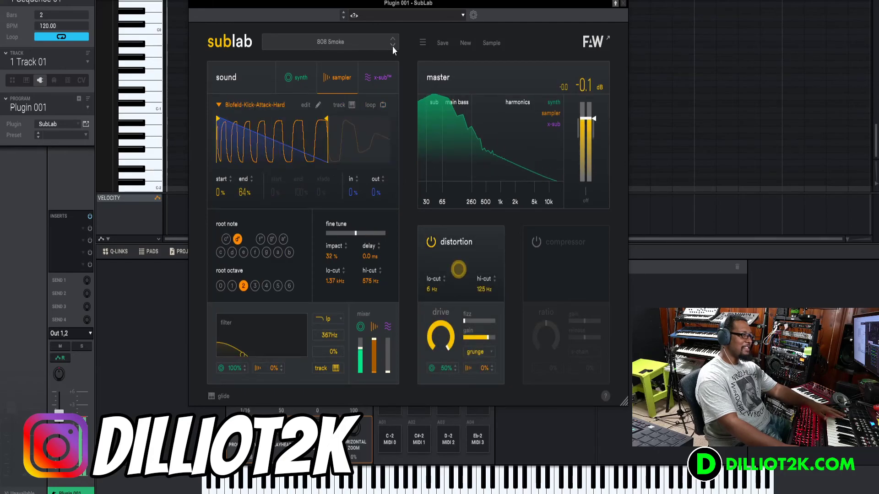
pyautogui.click(392, 46)
pyautogui.click(392, 46)
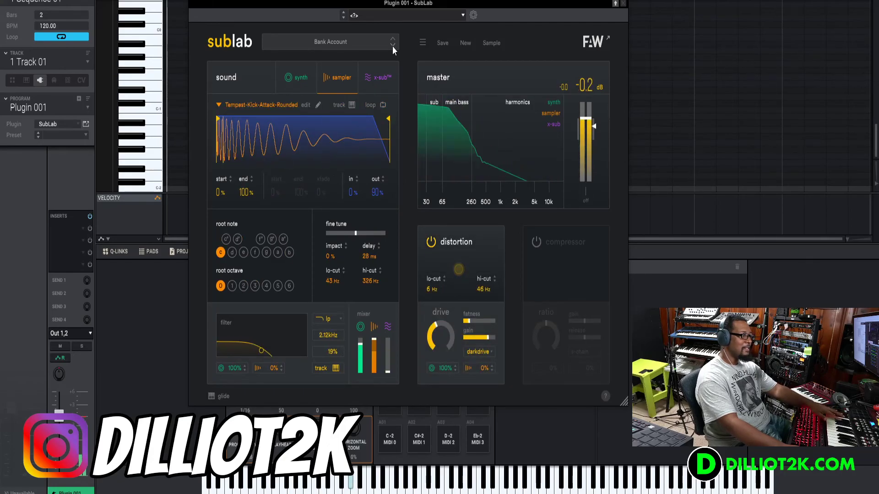
pyautogui.click(391, 46)
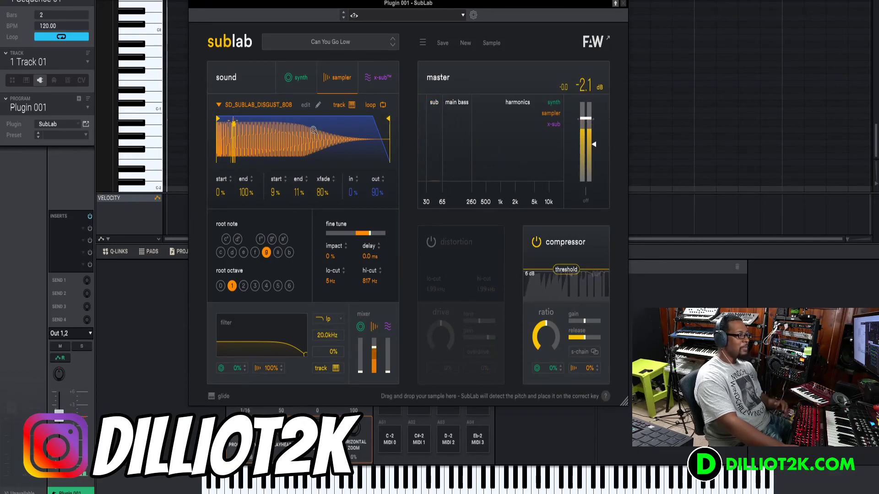
# Step: Raise the x-sub level in the mixer and increase the weighting of the x-sub's harmonic overtones
pyautogui.scroll(3, 252, 130)
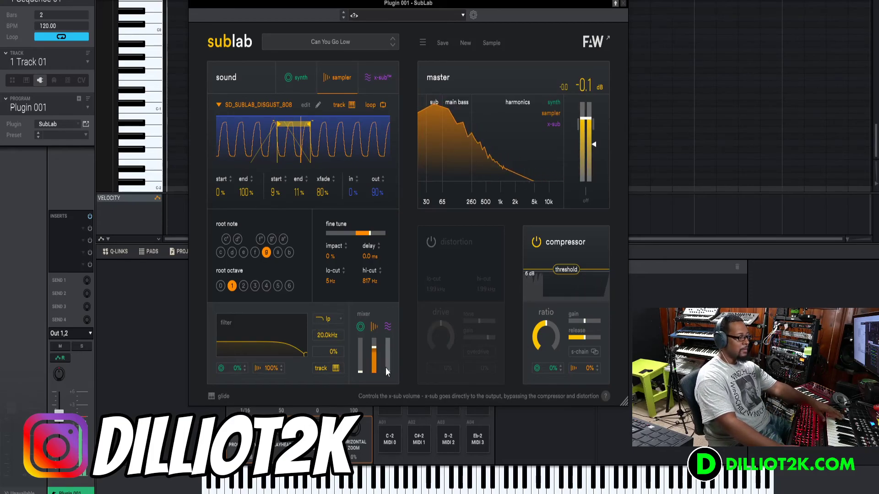
pyautogui.click(382, 78)
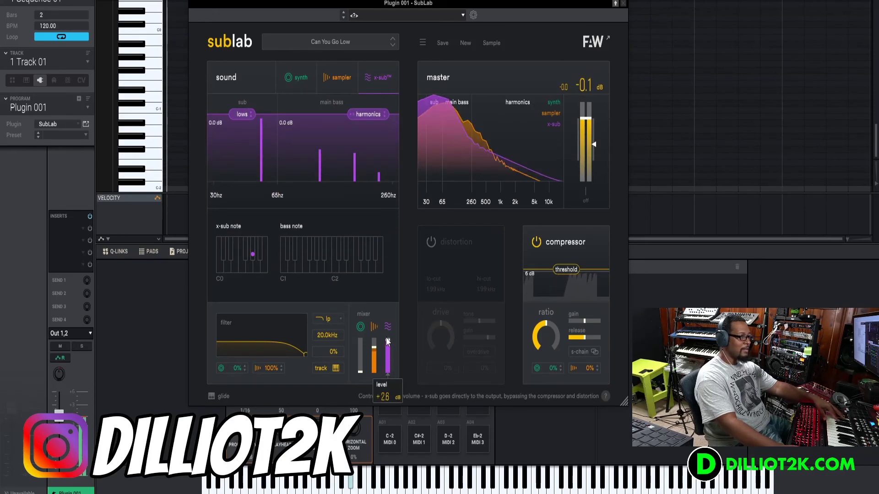
pyautogui.moveTo(388, 371); pyautogui.dragTo(387, 348)
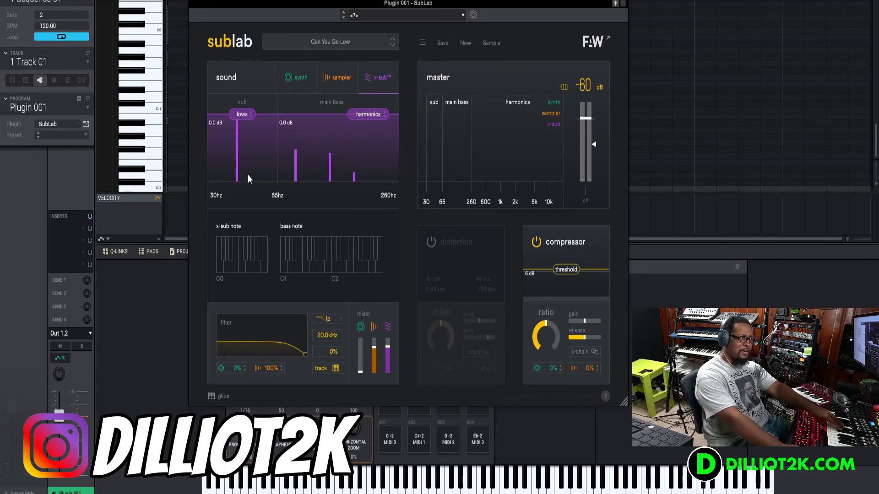
pyautogui.click(364, 80)
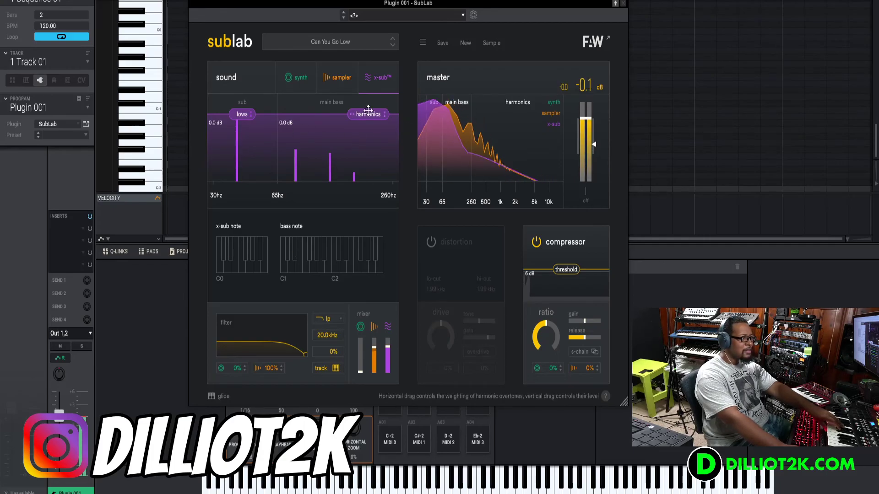
pyautogui.moveTo(366, 114); pyautogui.dragTo(381, 142)
# Step: Mute the sampler in the mixer and compare the sampler, synth and x-sub sections of Can You Go Low
pyautogui.click(374, 326)
pyautogui.click(346, 78)
pyautogui.click(374, 75)
pyautogui.click(348, 79)
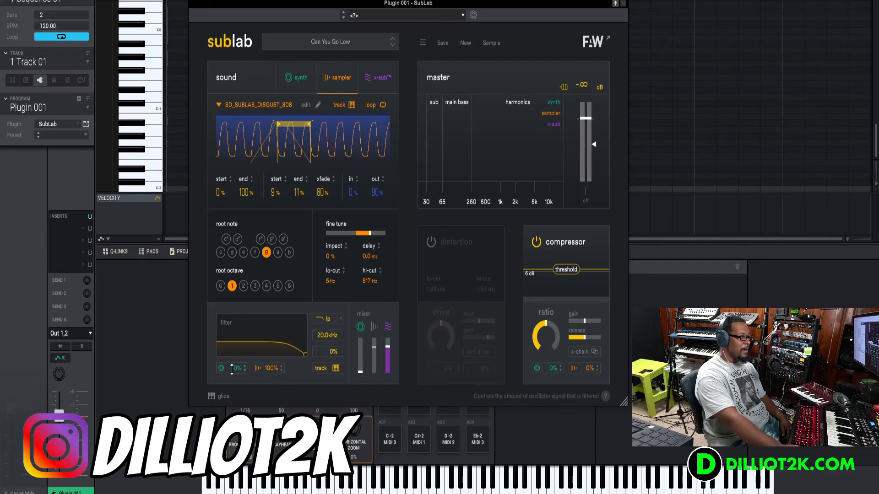
pyautogui.click(297, 86)
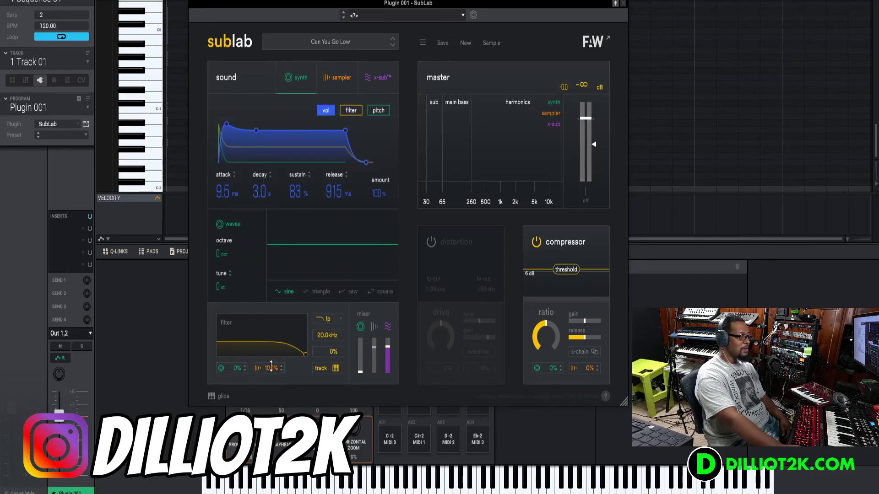
pyautogui.click(338, 77)
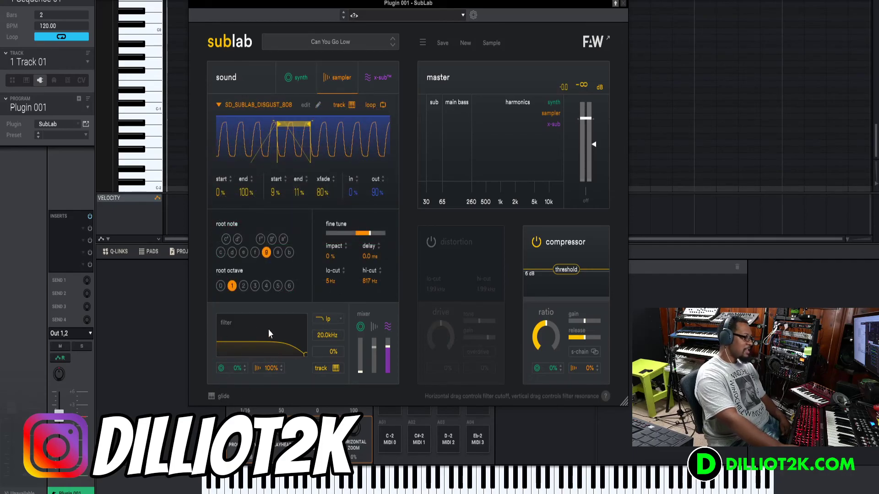
pyautogui.click(378, 78)
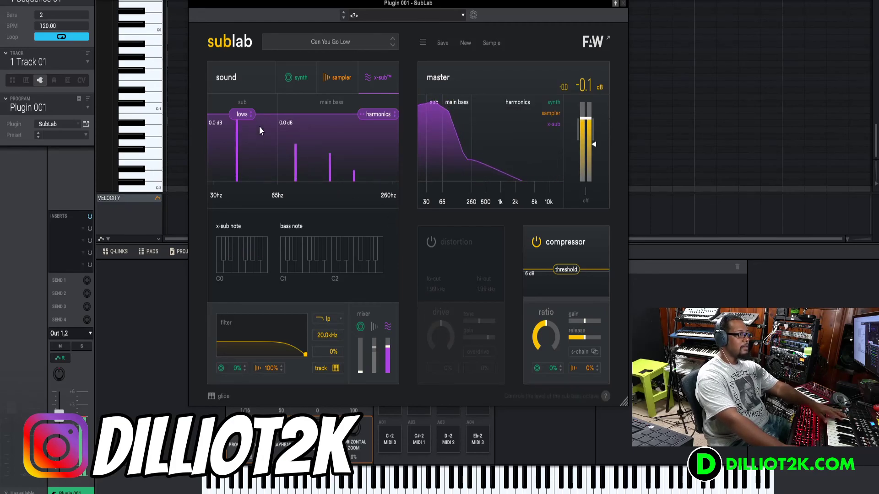
# Step: Isolate the x-sub's main bass by lowering the lows to -60.0 dB and returning the harmonics from -60.0 dB to 0.0 dB
pyautogui.moveTo(378, 114); pyautogui.dragTo(379, 295)
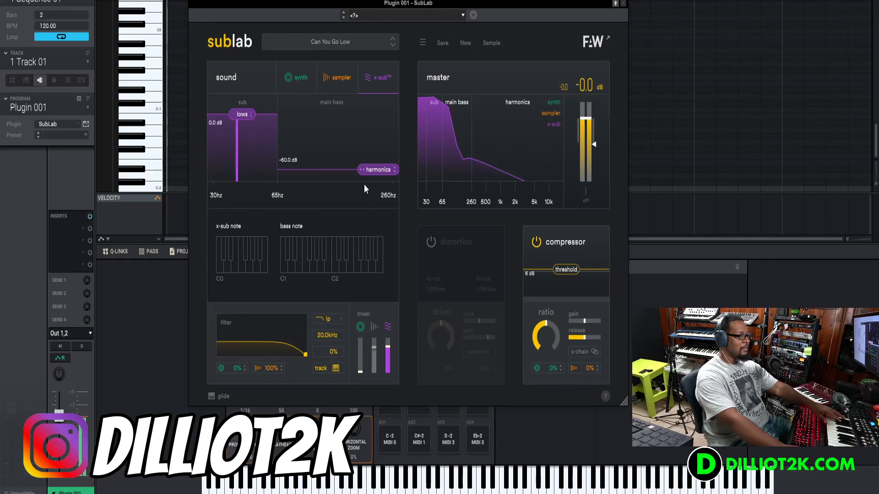
pyautogui.moveTo(242, 114); pyautogui.dragTo(241, 183)
pyautogui.moveTo(378, 169); pyautogui.dragTo(377, 105)
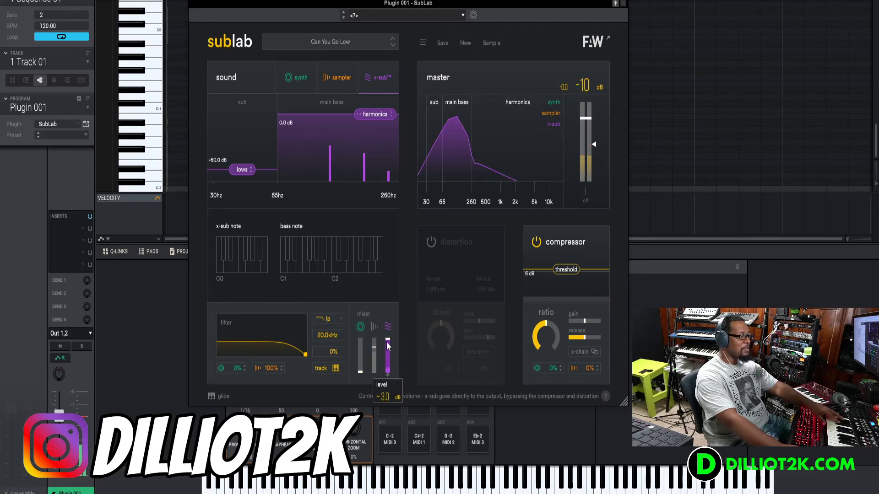
# Step: Raise the x-sub to +3.0 dB with its lows back at 0.0 dB, and unmute the sampler in the mixer
pyautogui.moveTo(388, 358); pyautogui.dragTo(387, 337)
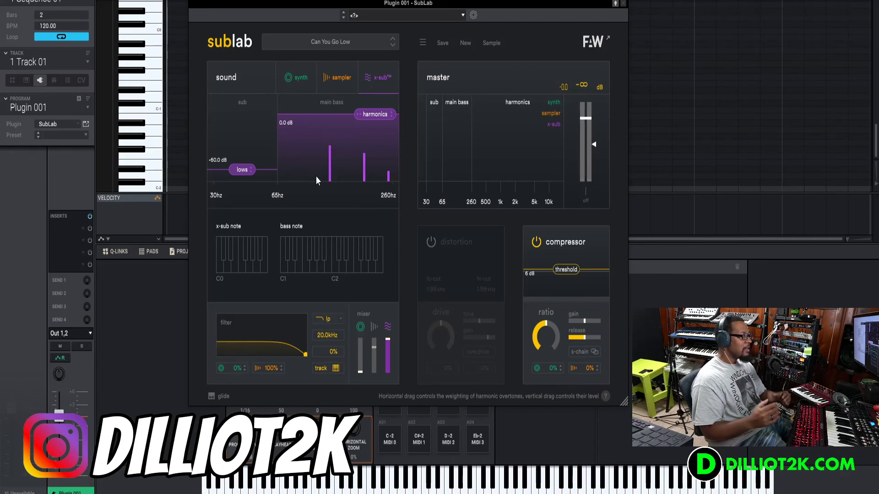
pyautogui.moveTo(244, 169); pyautogui.dragTo(238, 111)
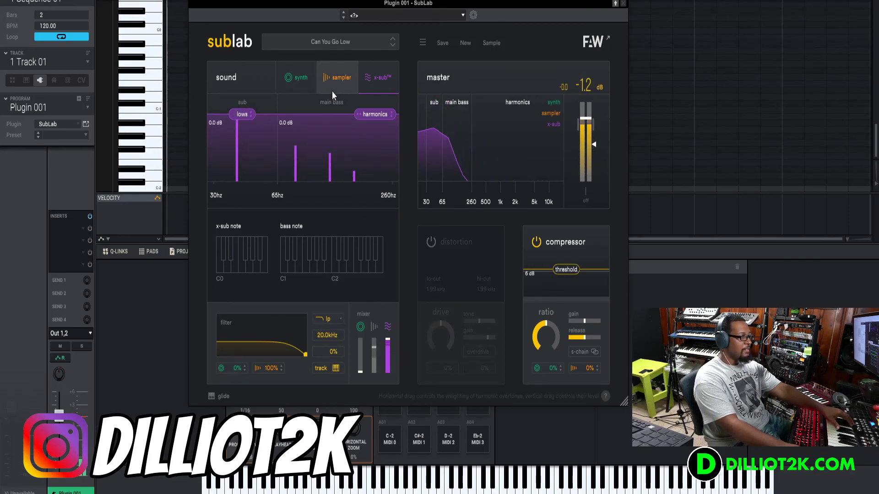
pyautogui.click(375, 330)
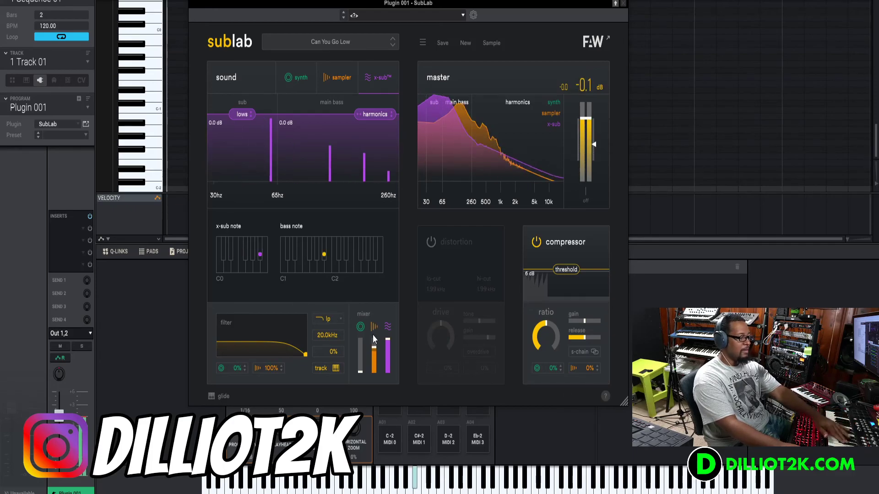
# Step: Load the Cheeky 808 preset and view its synth and sampler sections
pyautogui.click(393, 45)
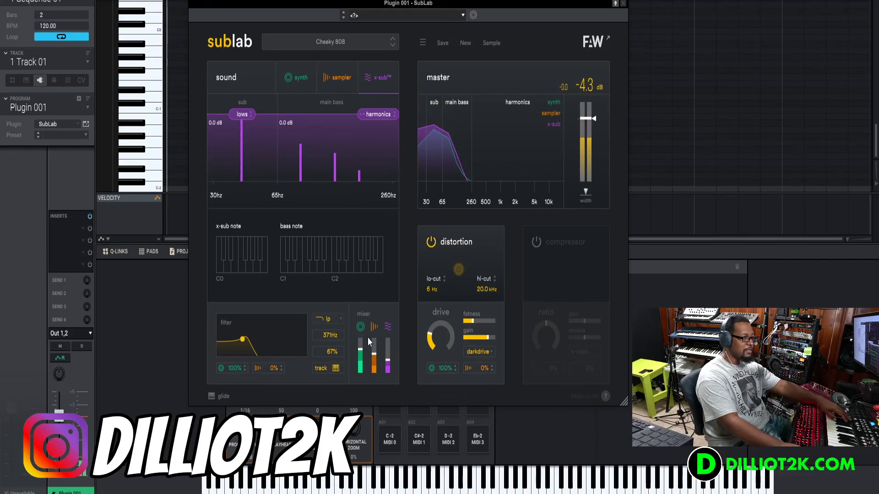
pyautogui.click(308, 81)
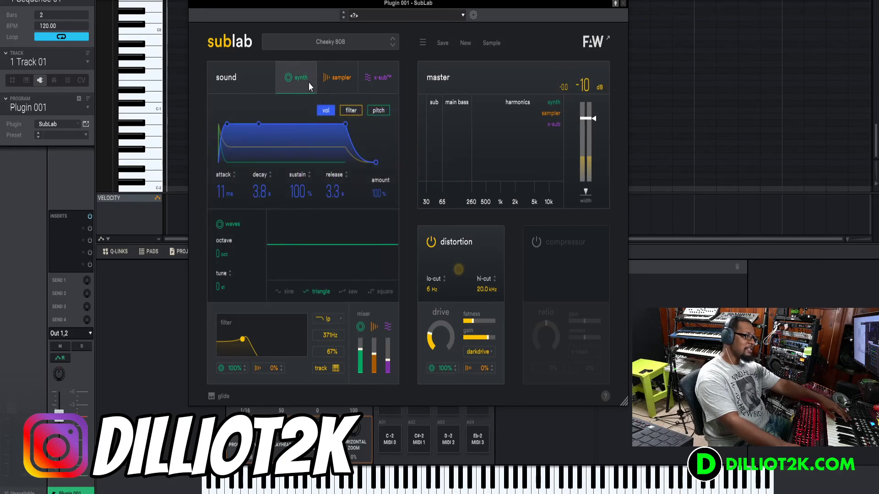
pyautogui.click(339, 78)
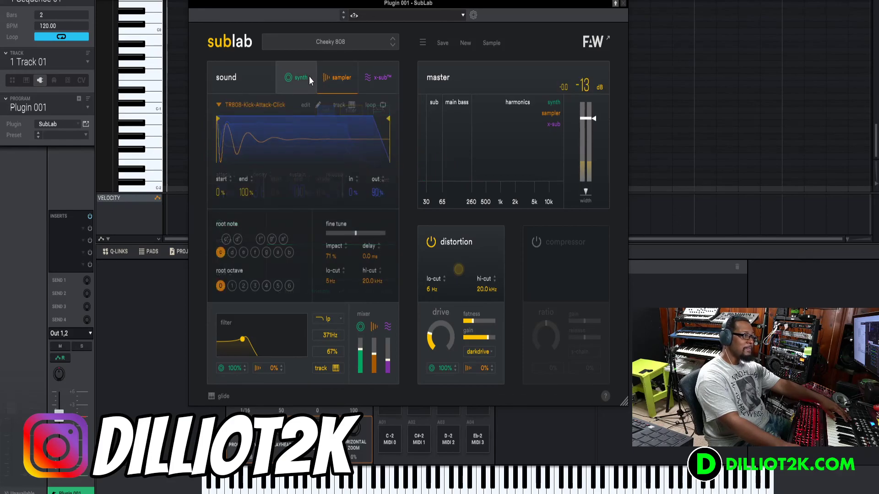
# Step: Raise the distortion drive and set the amount of sampler signal distorted to 100%
pyautogui.moveTo(440, 338); pyautogui.dragTo(434, 278)
pyautogui.click(478, 352)
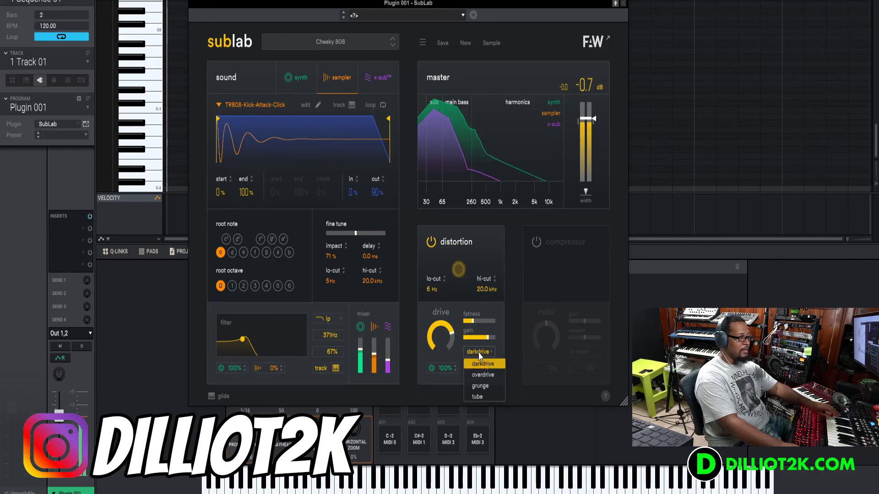
pyautogui.click(475, 372)
pyautogui.moveTo(474, 371); pyautogui.dragTo(473, 279)
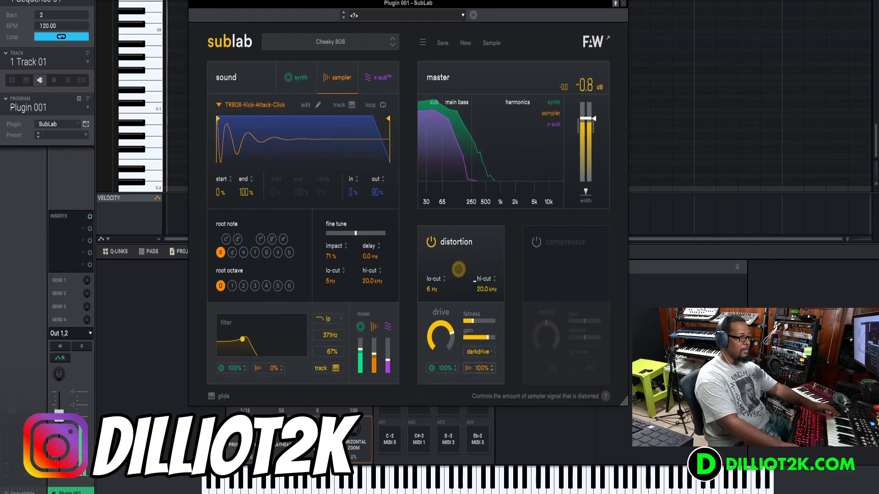
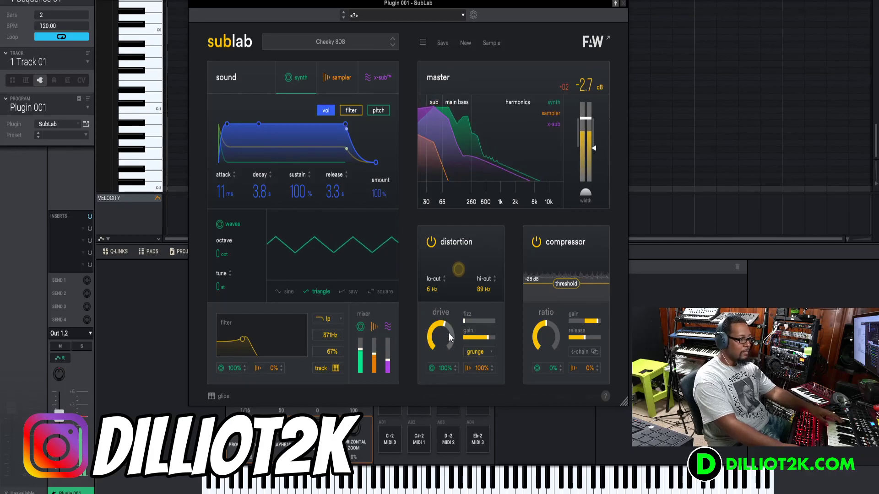
pyautogui.moveTo(442, 324); pyautogui.dragTo(483, 283)
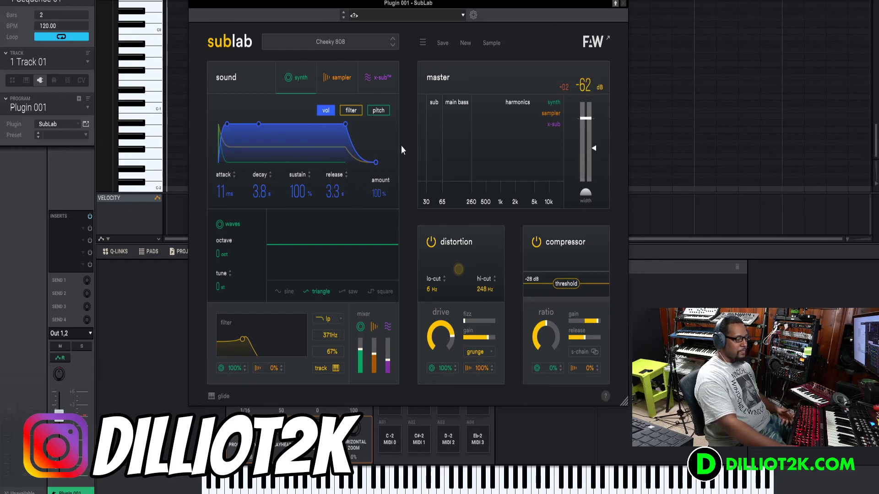
# Step: Record a sample of the Cheeky 808 sound, try moving the recorded file out, and discard it
pyautogui.click(490, 44)
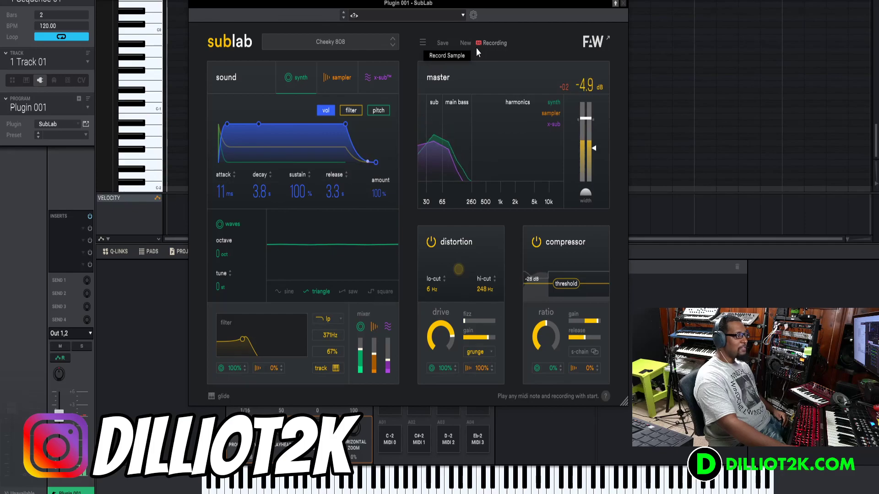
pyautogui.click(477, 48)
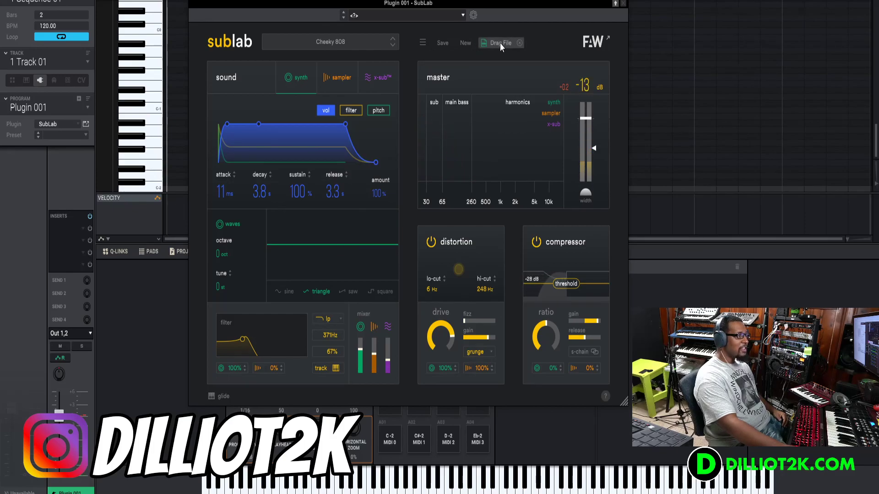
pyautogui.moveTo(500, 43); pyautogui.dragTo(551, 43)
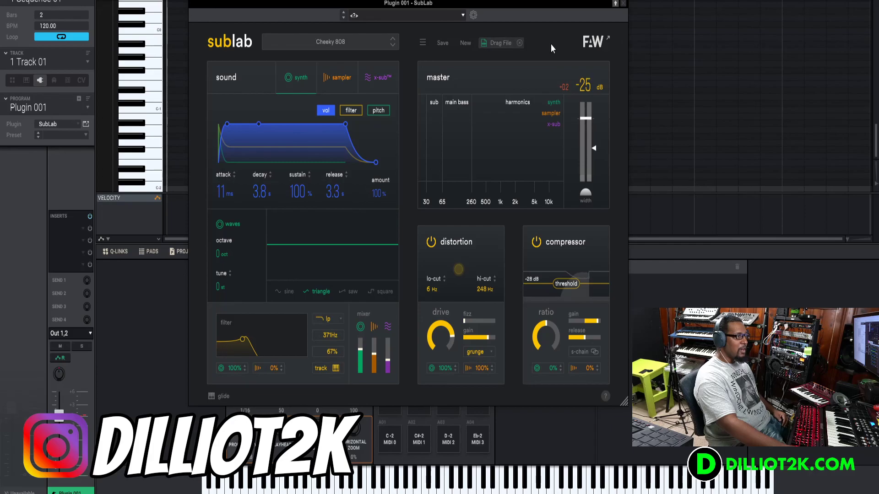
pyautogui.click(520, 43)
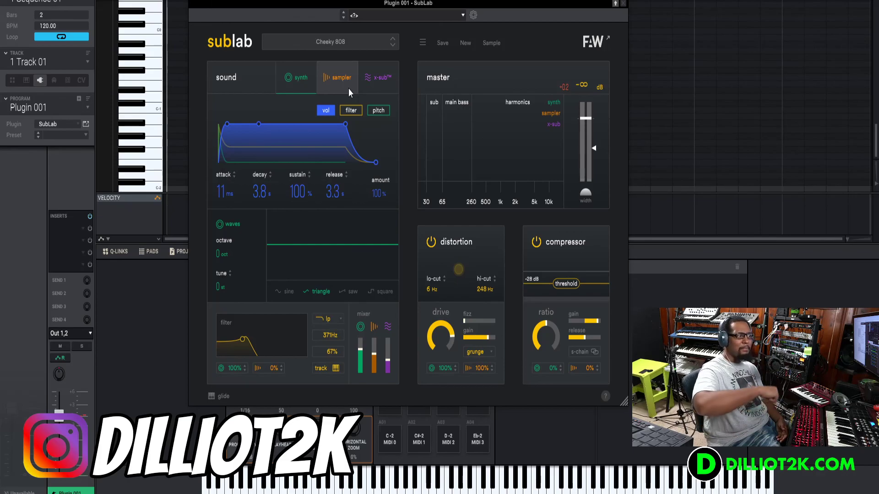
# Step: Show the synth's pitch envelope, and open the glide settings to look through the available glide times
pyautogui.click(377, 110)
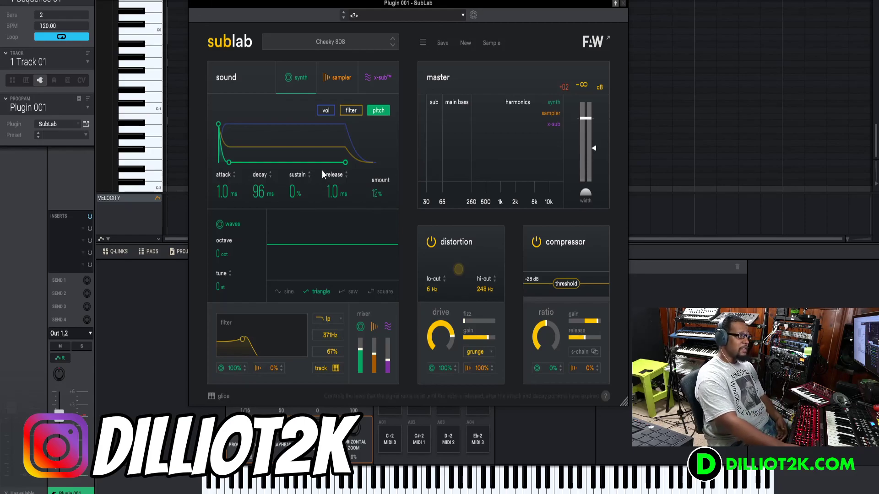
pyautogui.moveTo(280, 6)
pyautogui.mouseDown()
pyautogui.moveTo(324, 4)
pyautogui.moveTo(278, 0)
pyautogui.mouseUp()
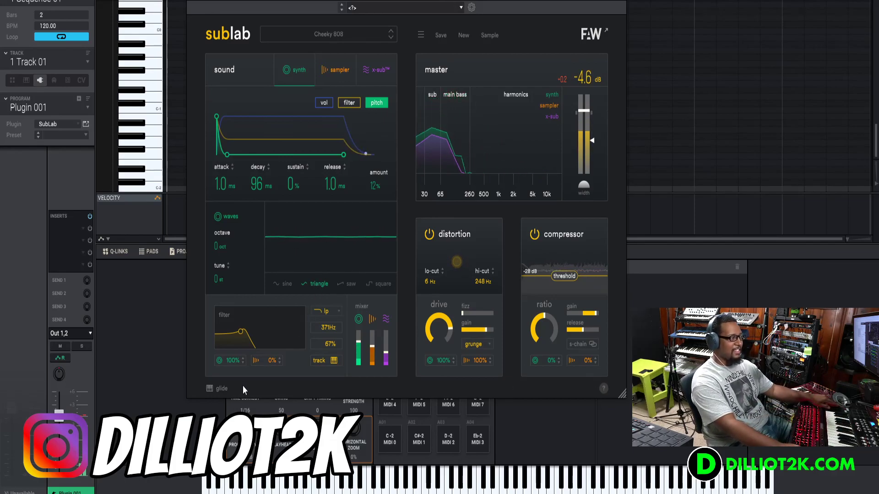
pyautogui.click(213, 387)
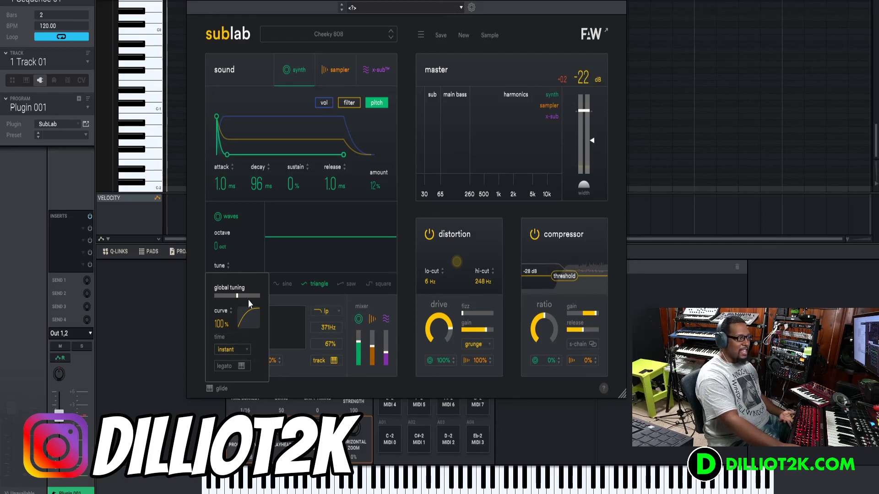
pyautogui.click(245, 349)
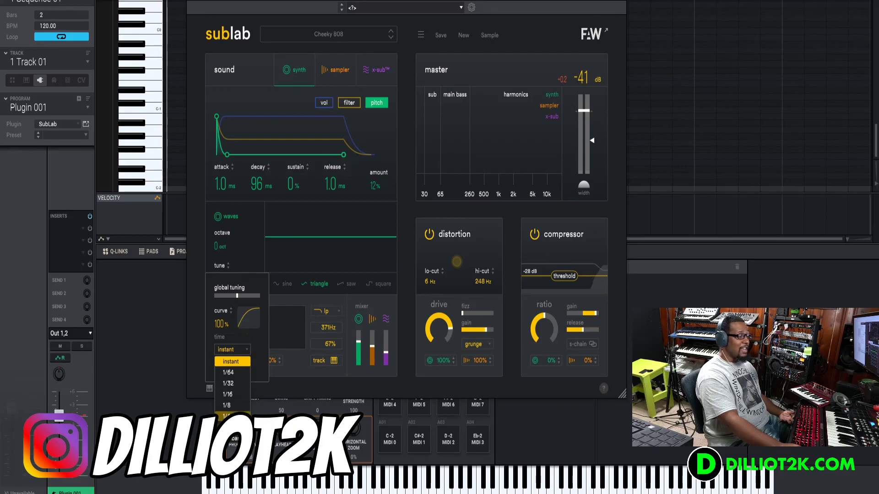
pyautogui.click(262, 367)
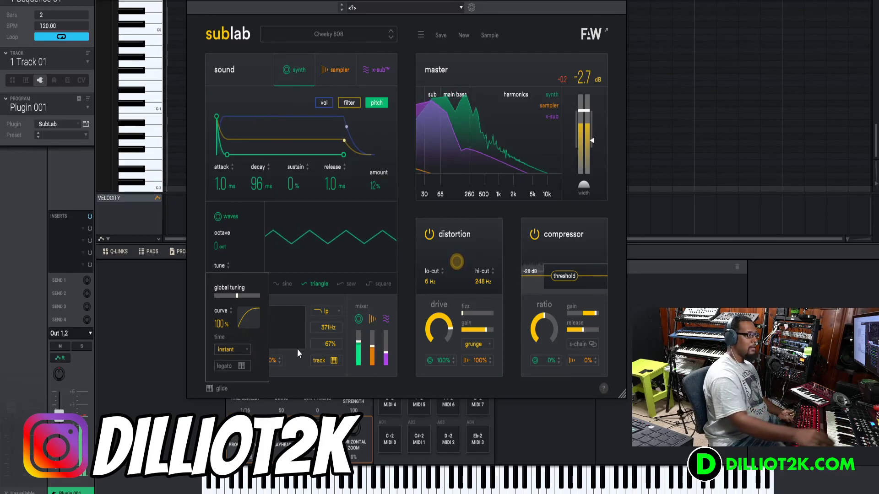
# Step: Try a glide time of 1/4, change it to 1/2, and close the glide settings
pyautogui.click(236, 349)
pyautogui.click(232, 414)
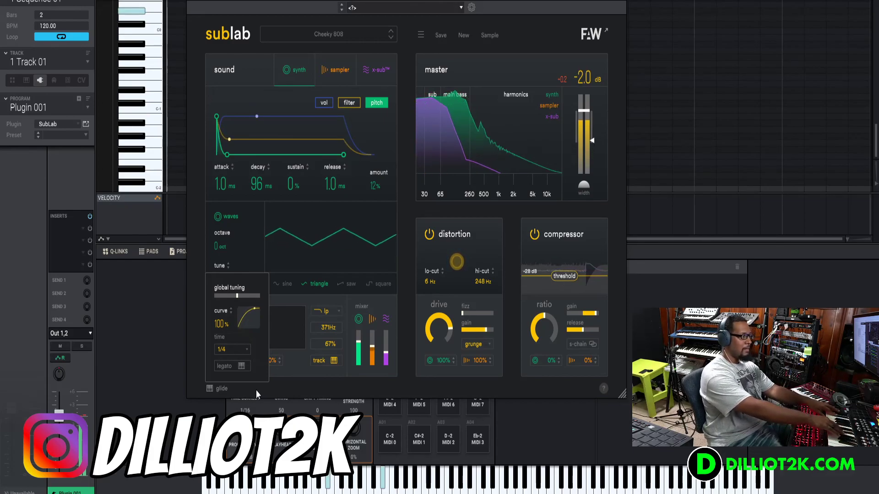
pyautogui.click(239, 349)
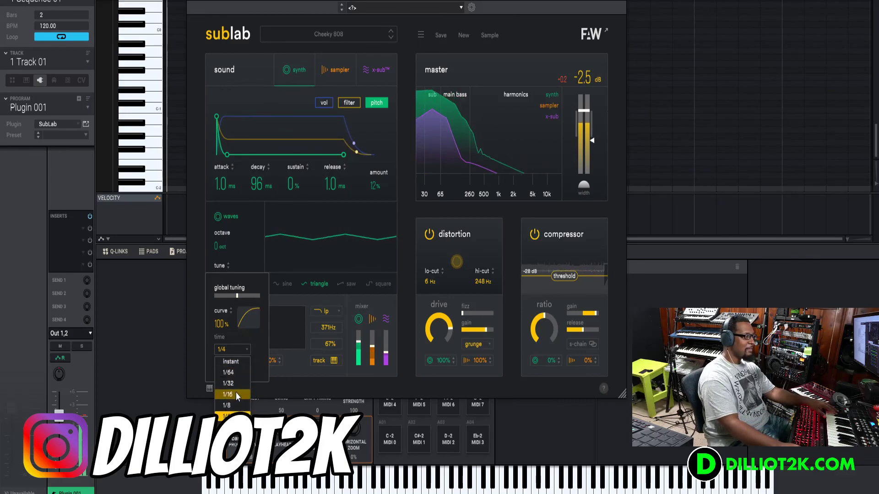
pyautogui.click(229, 428)
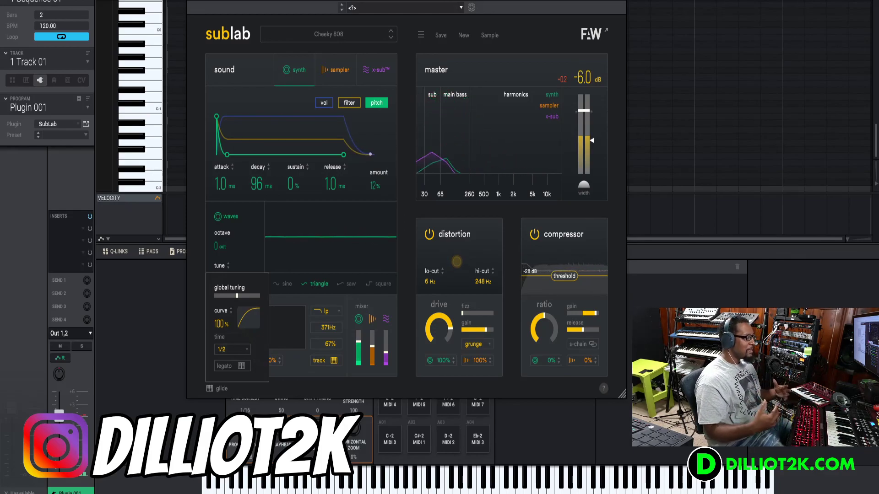
pyautogui.click(266, 84)
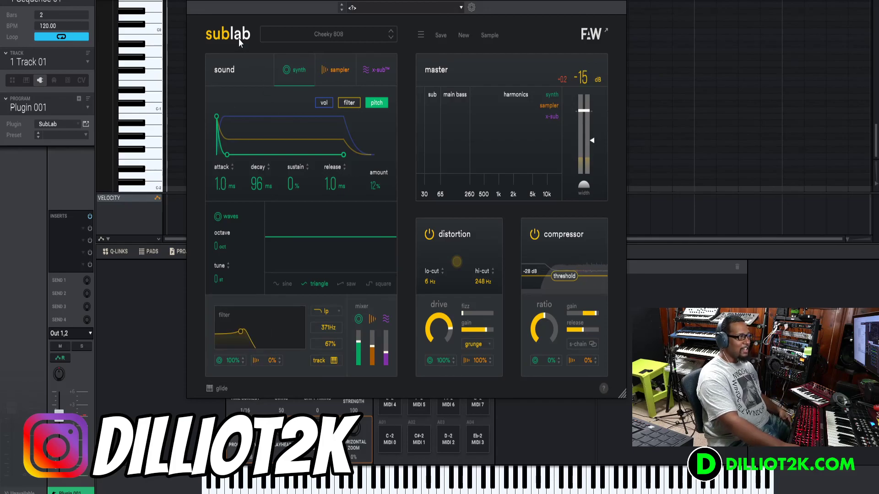